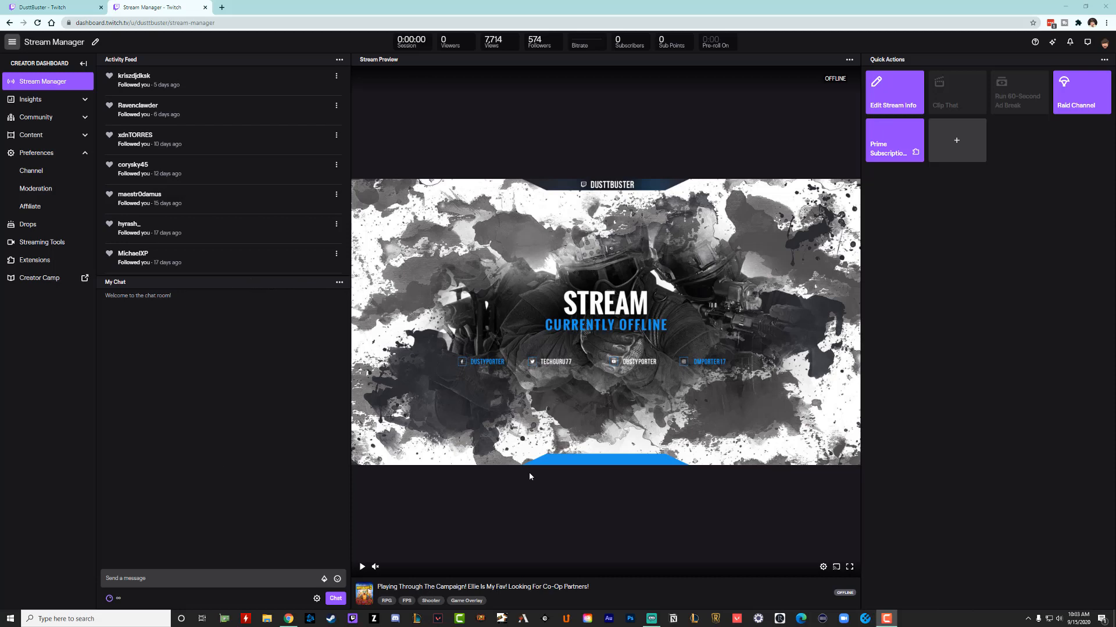
Look through the Twitch channel page and the Video Producer, ending on the Stream Manager.
{"action": "left_click", "coordinate": [1103, 44]}
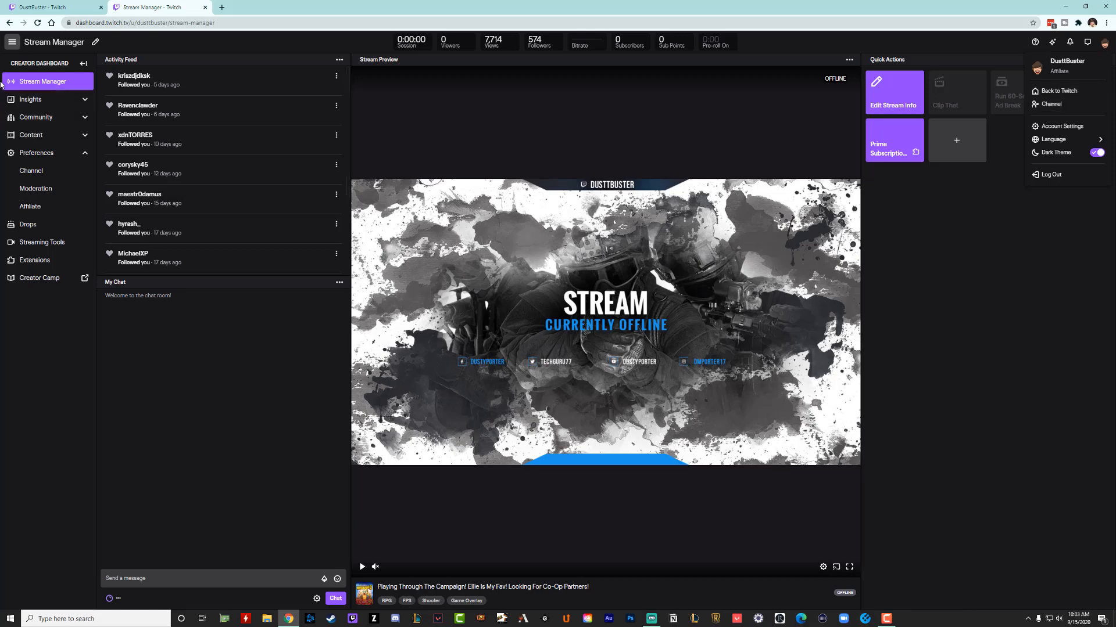
{"action": "left_click", "coordinate": [1053, 104]}
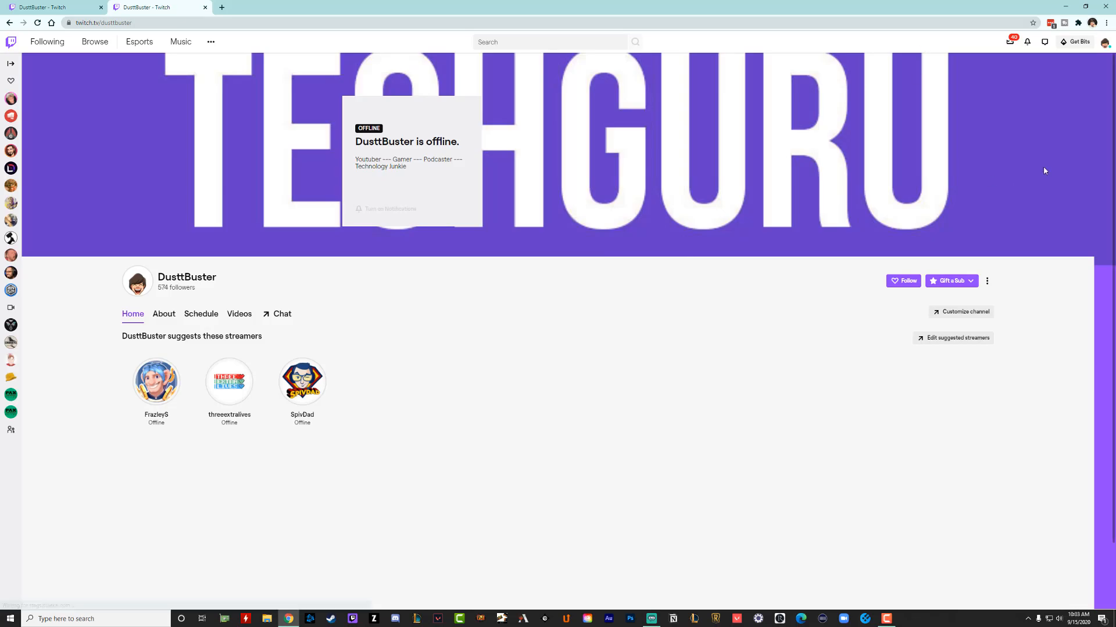
{"action": "left_click", "coordinate": [1104, 43]}
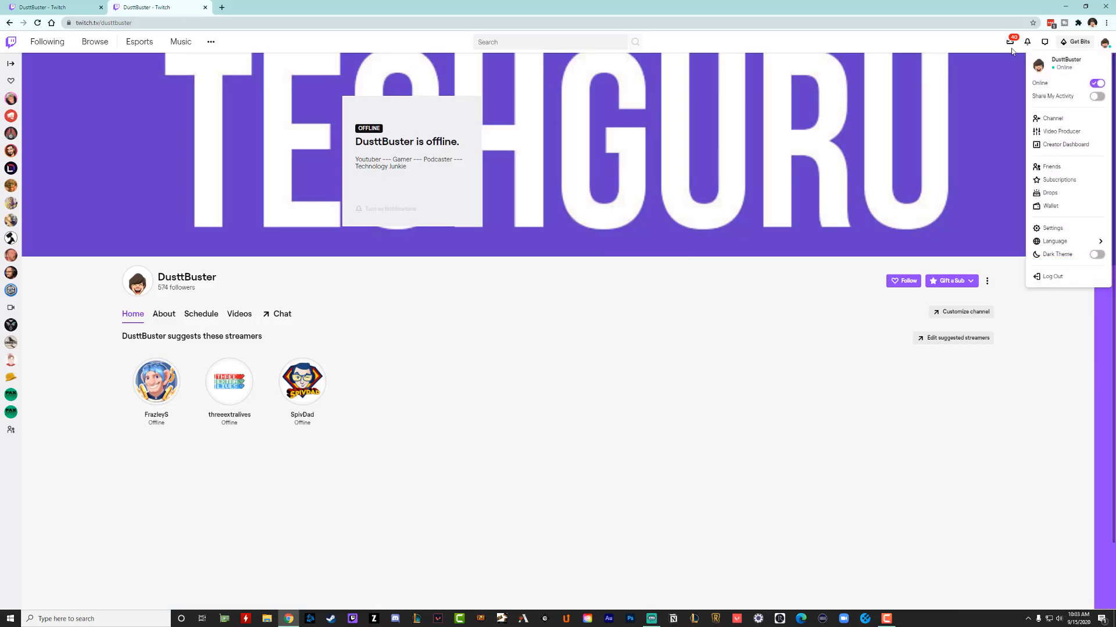
{"action": "left_click", "coordinate": [1062, 132]}
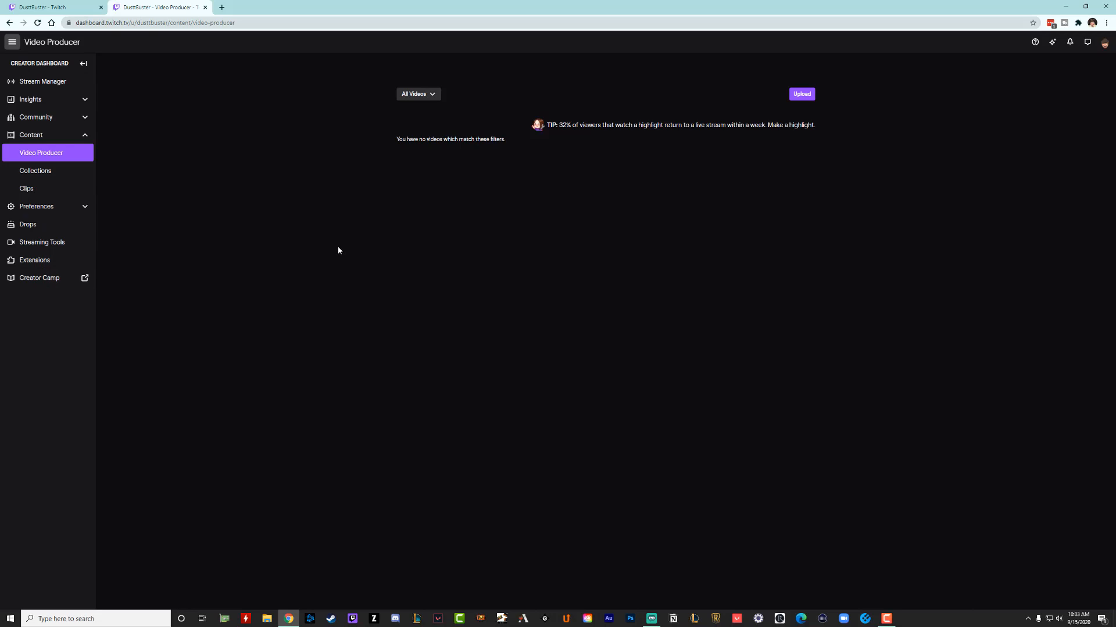
{"action": "left_click", "coordinate": [38, 81]}
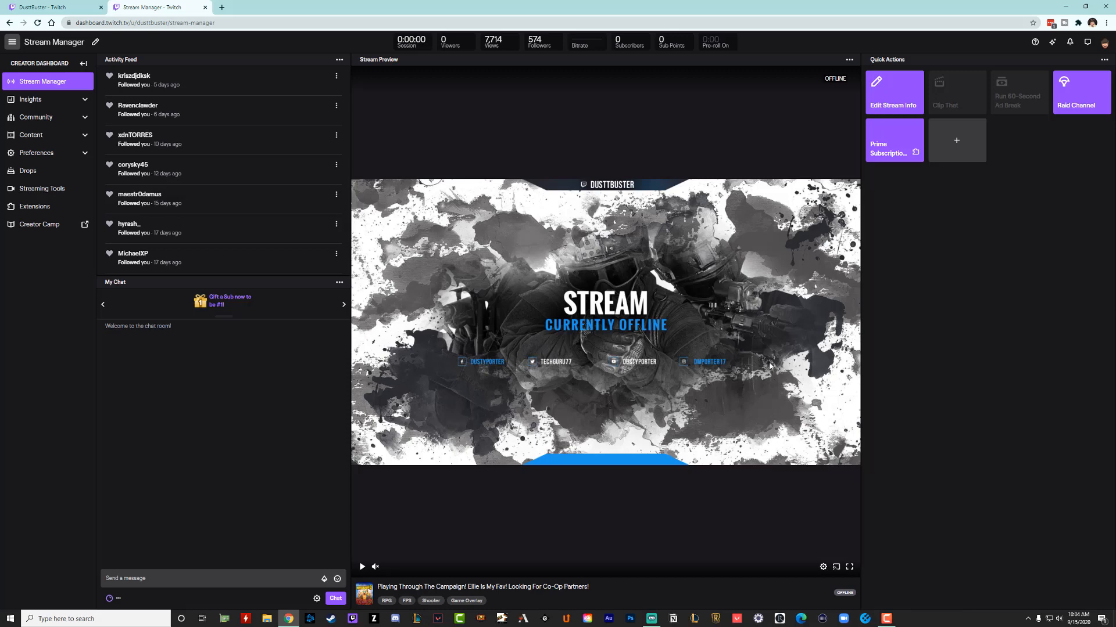
Switch to Streamlabs OBS and log in with the streaming account.
{"action": "left_click", "coordinate": [652, 618]}
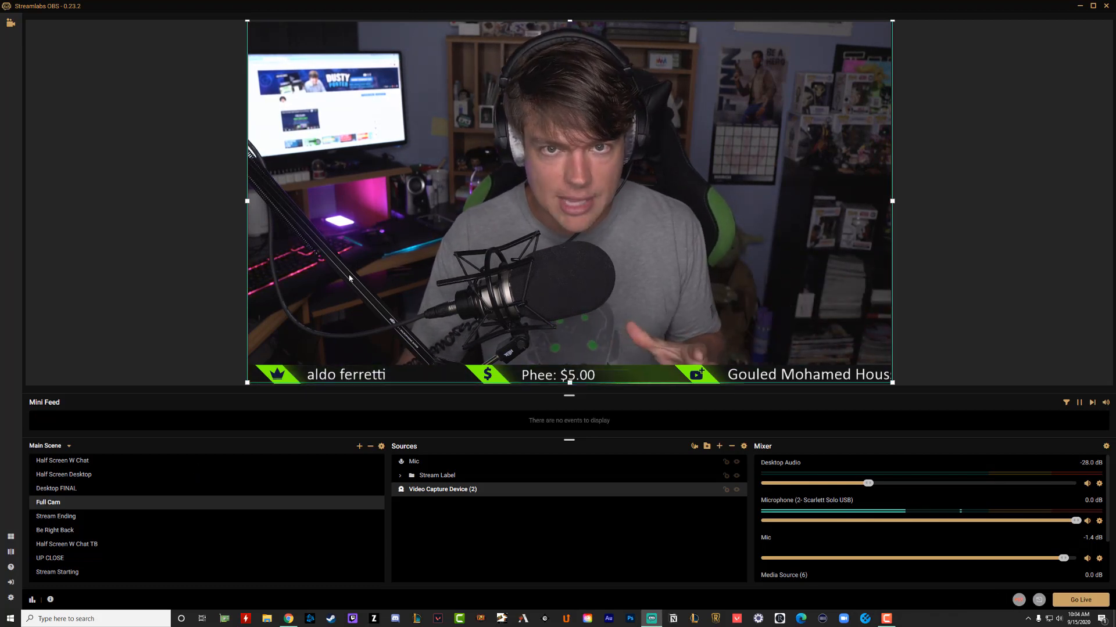
{"action": "left_click", "coordinate": [11, 583]}
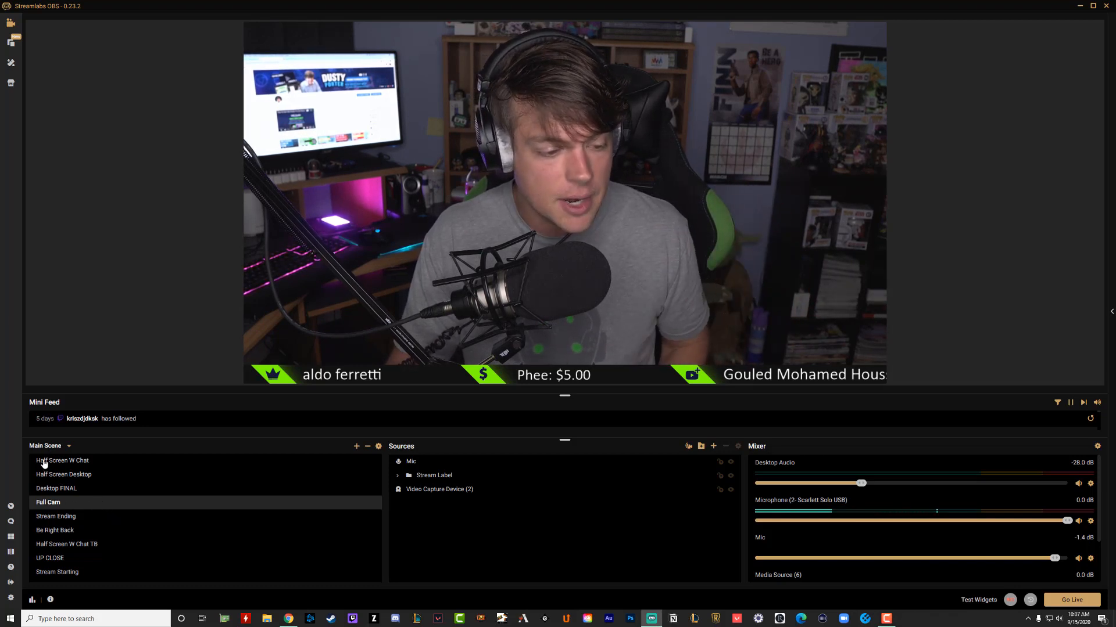
Show the Half Screen W Chat scene, and add a new empty scene with the default name.
{"action": "left_click", "coordinate": [64, 461]}
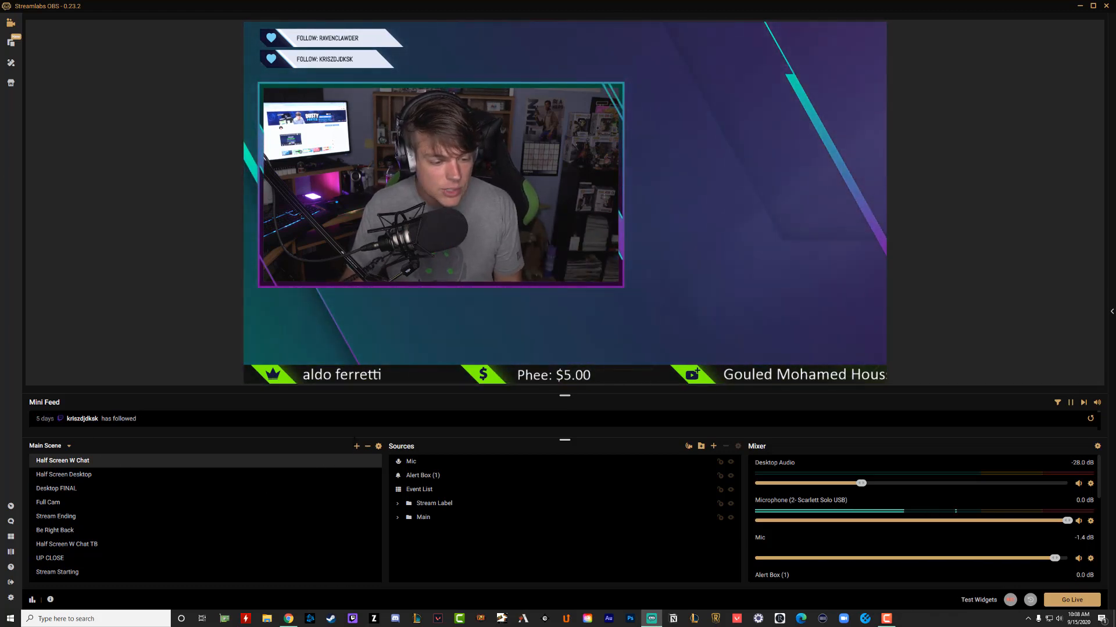
{"action": "left_click", "coordinate": [356, 447]}
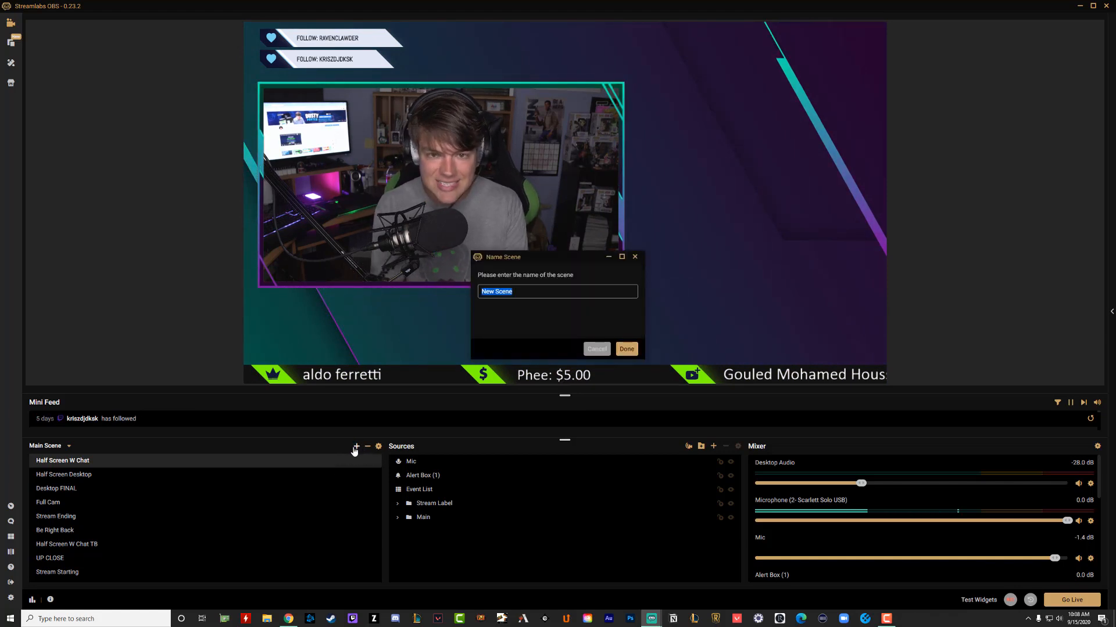
{"action": "key", "text": "Return"}
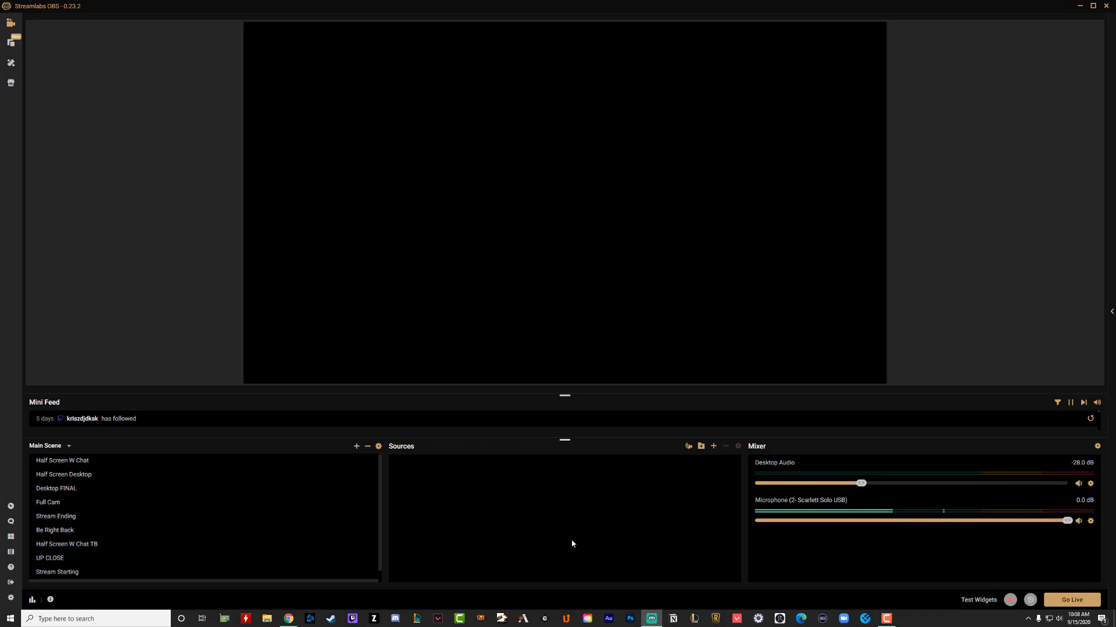
Add a new Video Capture Device source named "ME" to the empty scene instead of reusing an existing one.
{"action": "left_click", "coordinate": [713, 446]}
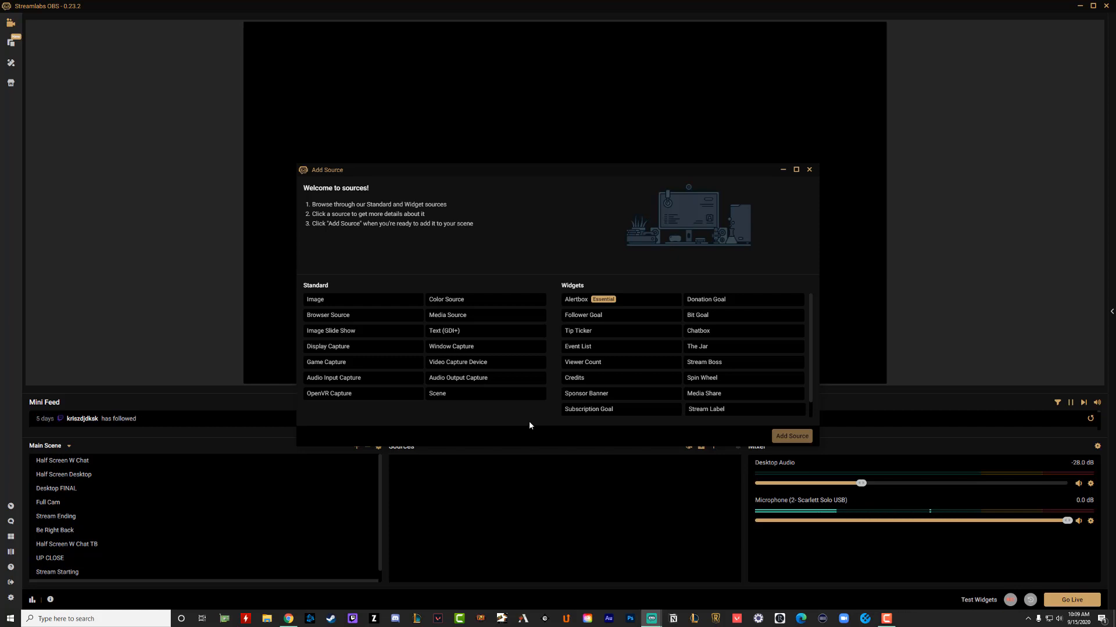
{"action": "left_click", "coordinate": [454, 363]}
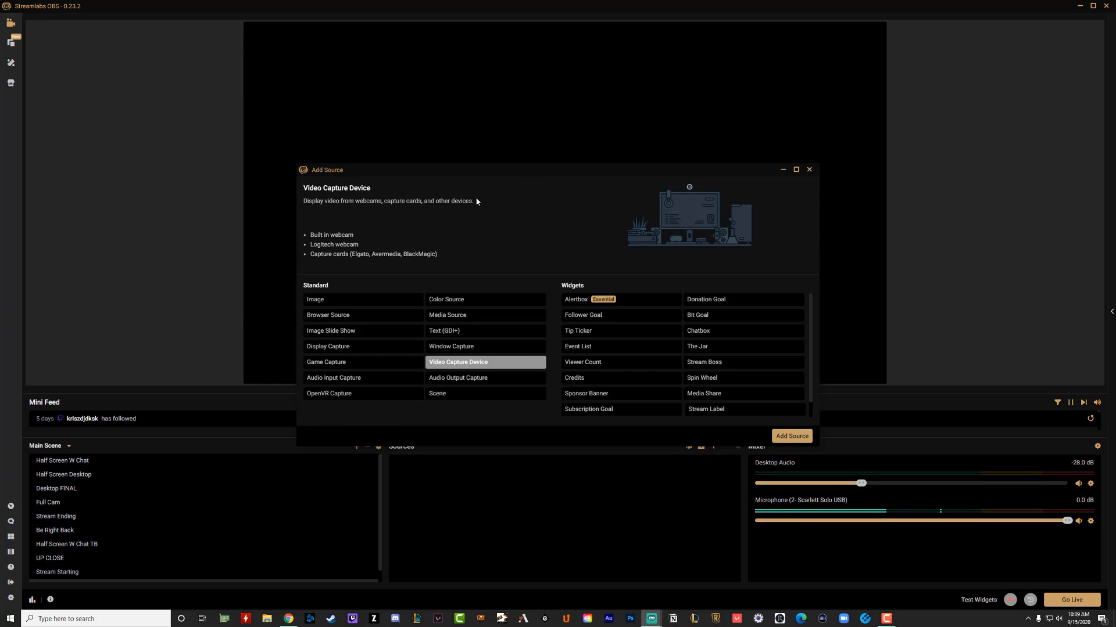
{"action": "left_click", "coordinate": [791, 436]}
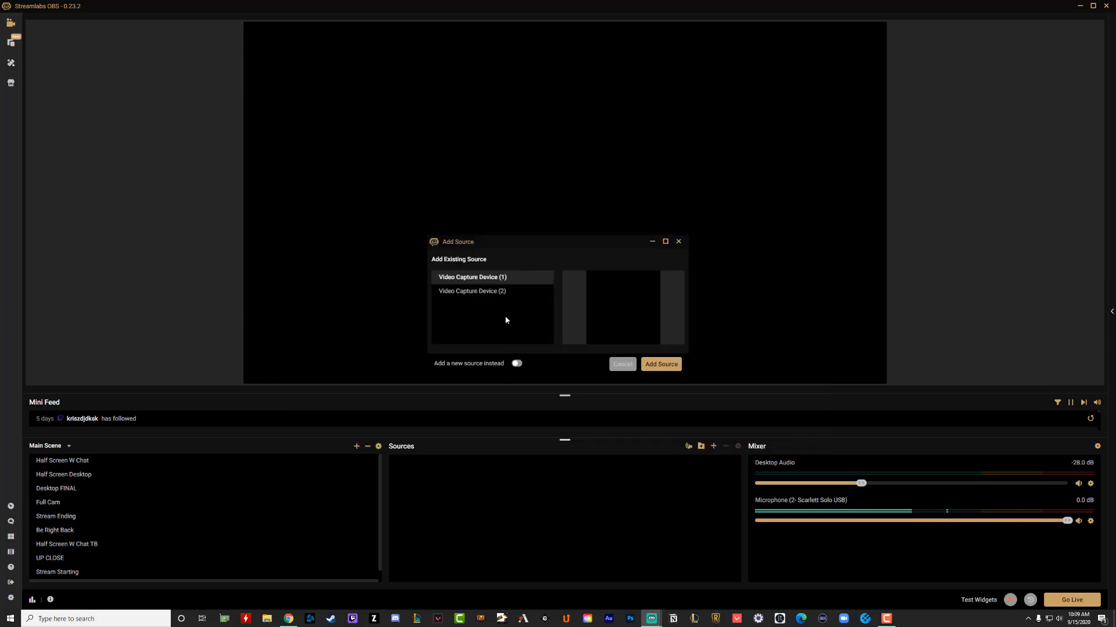
{"action": "left_click", "coordinate": [515, 364]}
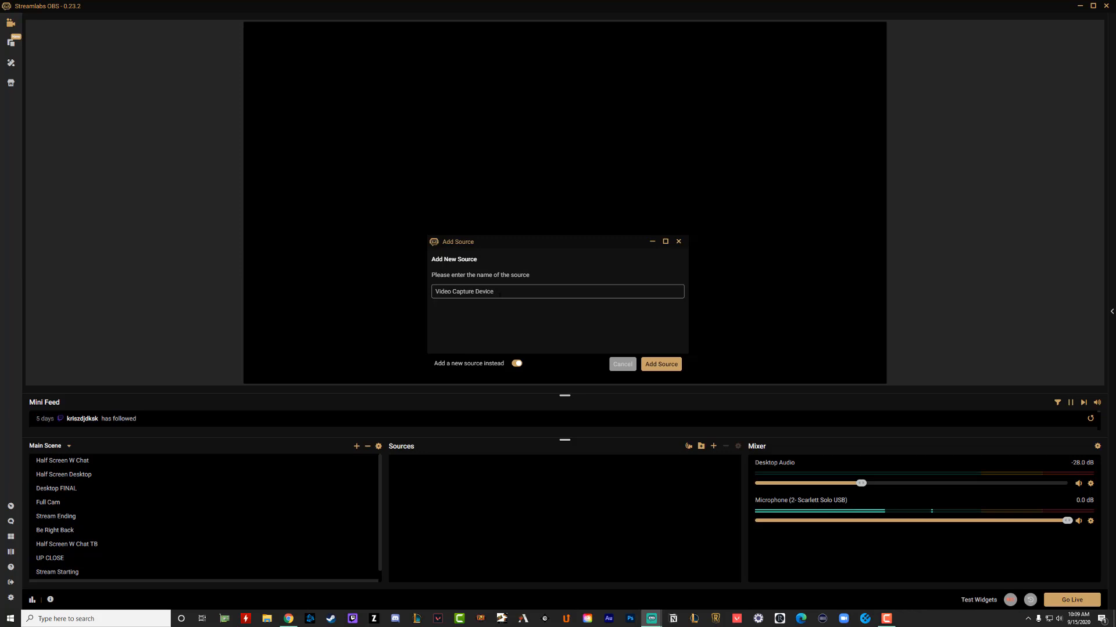
{"action": "key", "text": "ctrl+a"}
{"action": "type", "text": "ME"}
{"action": "left_click", "coordinate": [662, 365]}
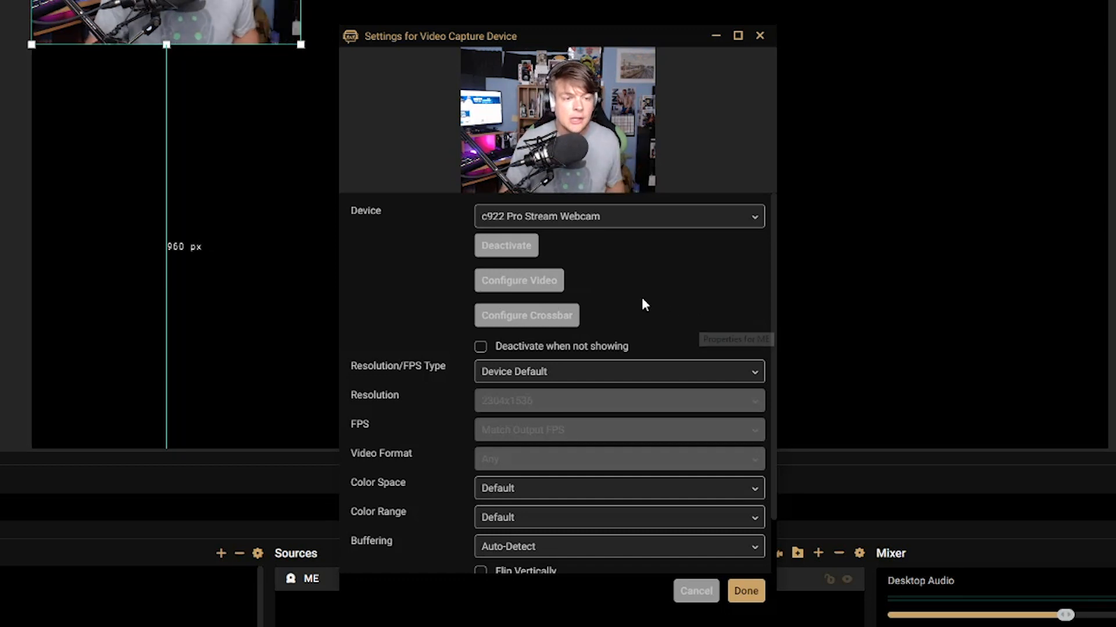
Try USB Video Device as the source's capture device, and switch back to c922 Pro Stream Webcam.
{"action": "left_click", "coordinate": [529, 224]}
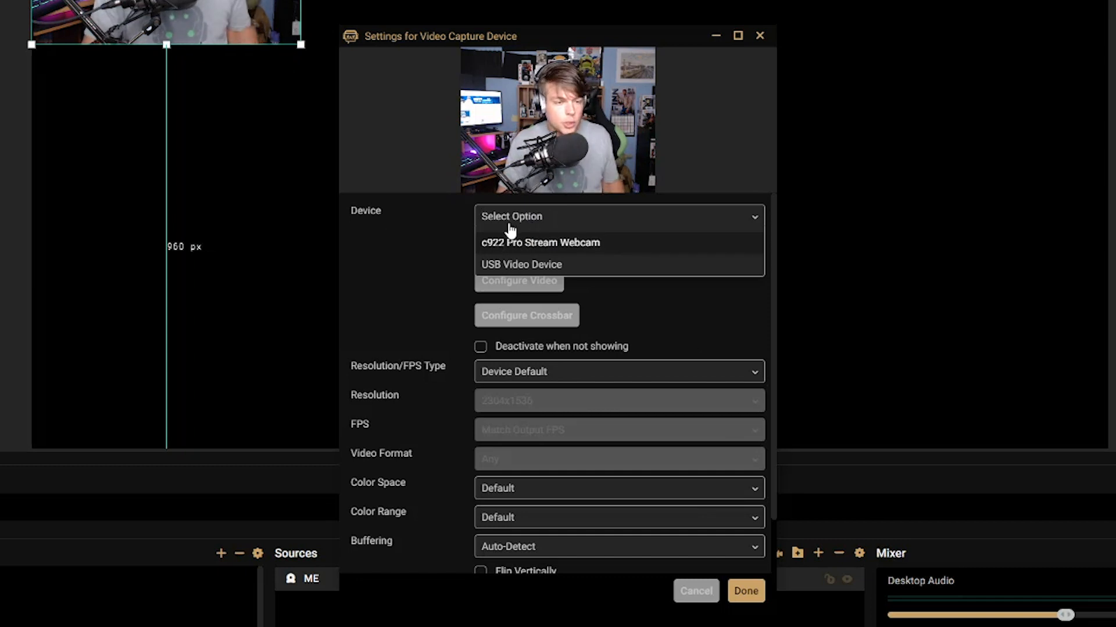
{"action": "left_click", "coordinate": [537, 266]}
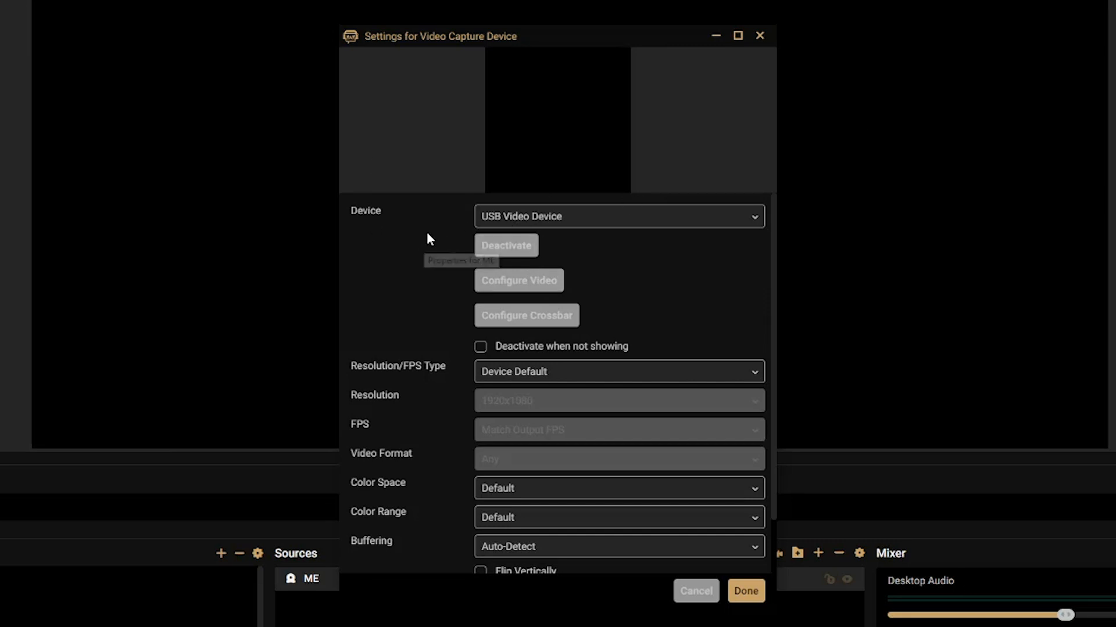
{"action": "left_click", "coordinate": [509, 224]}
{"action": "left_click", "coordinate": [430, 291]}
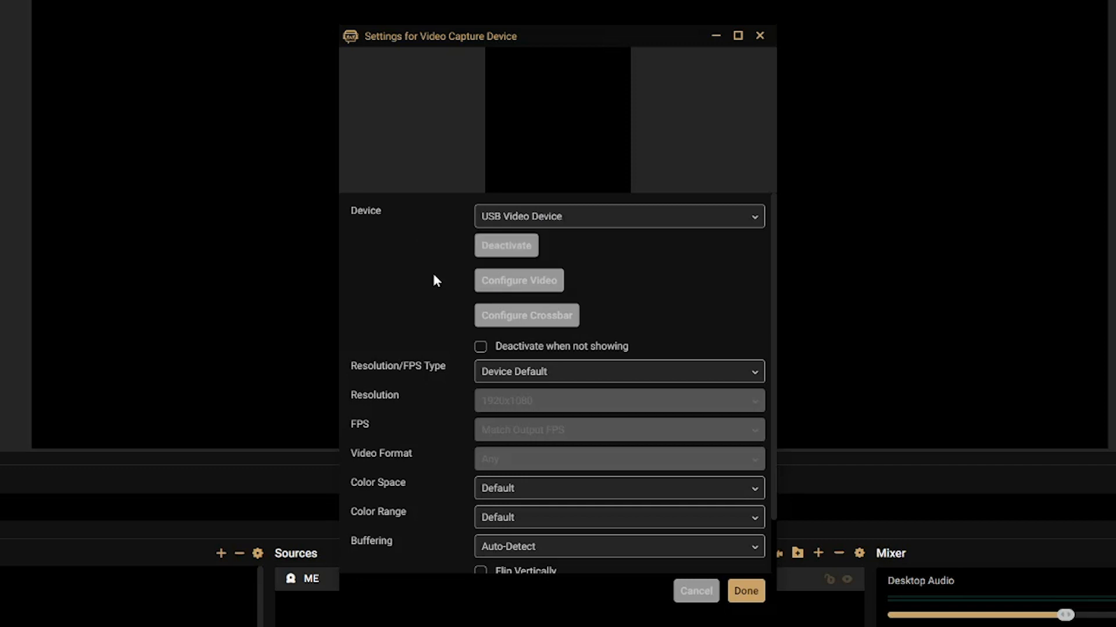
{"action": "left_click", "coordinate": [519, 219]}
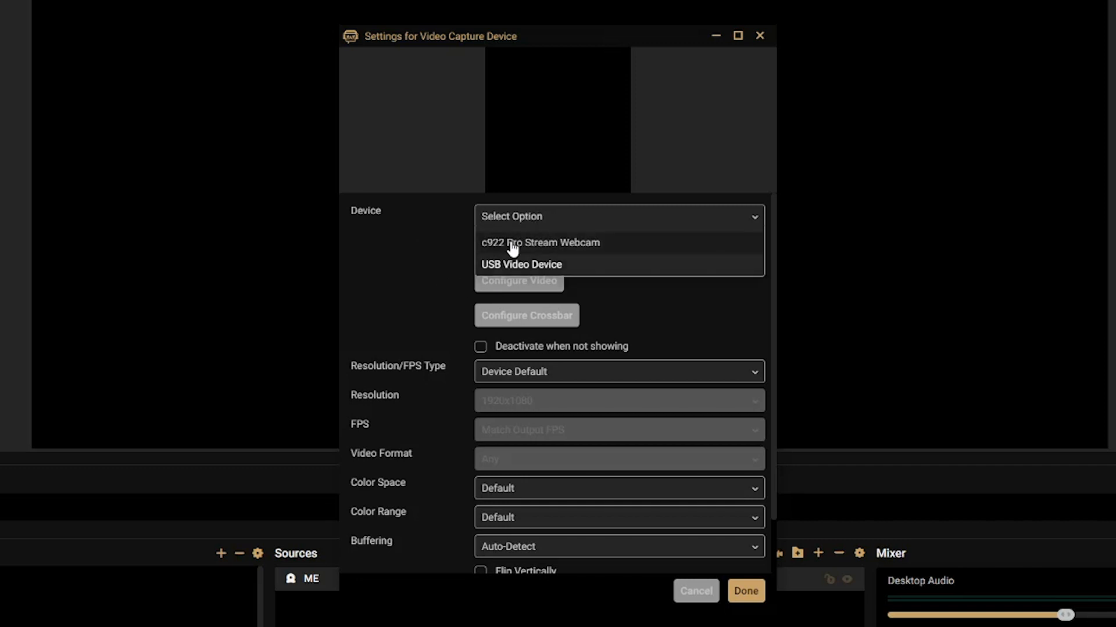
{"action": "left_click", "coordinate": [511, 244]}
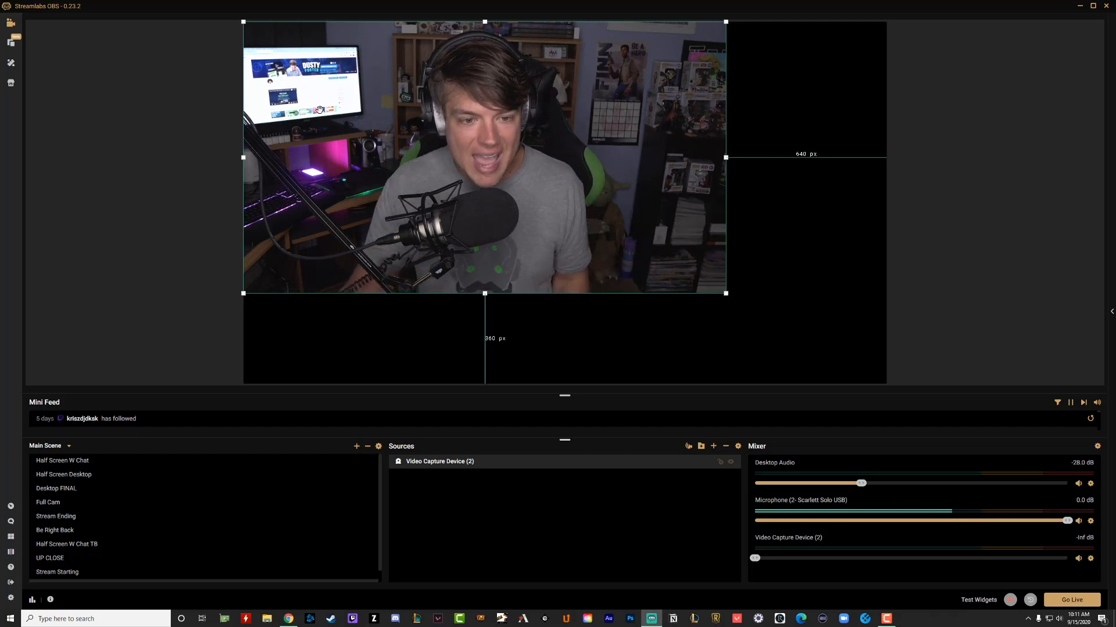
Shrink the camera video and place it in the lower-left corner of the canvas, about 945 px below the canvas top.
{"action": "left_click_drag", "start_coordinate": [504, 151], "coordinate": [755, 200]}
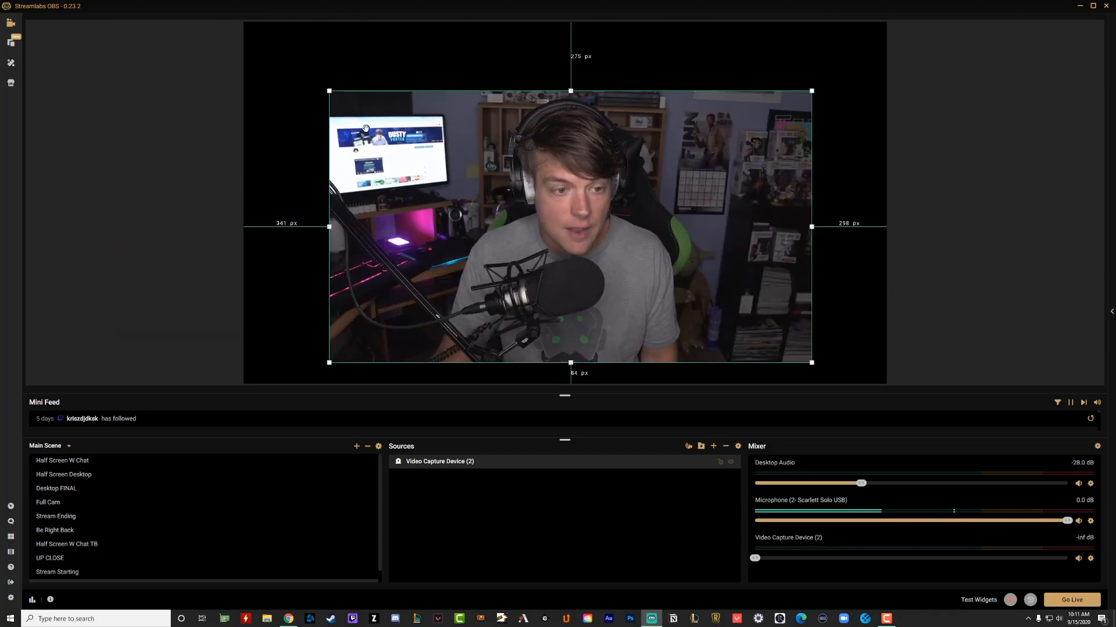
{"action": "left_click_drag", "start_coordinate": [329, 92], "coordinate": [639, 196]}
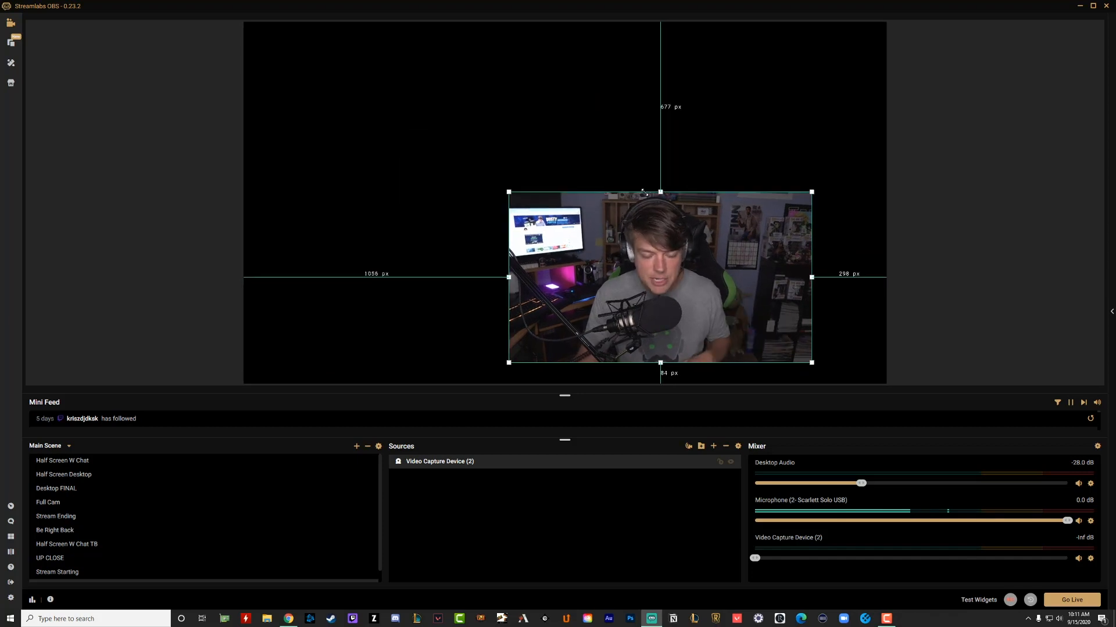
{"action": "left_click_drag", "start_coordinate": [639, 195], "coordinate": [891, 239]}
{"action": "left_click_drag", "start_coordinate": [745, 285], "coordinate": [394, 308]}
{"action": "left_click", "coordinate": [572, 204]}
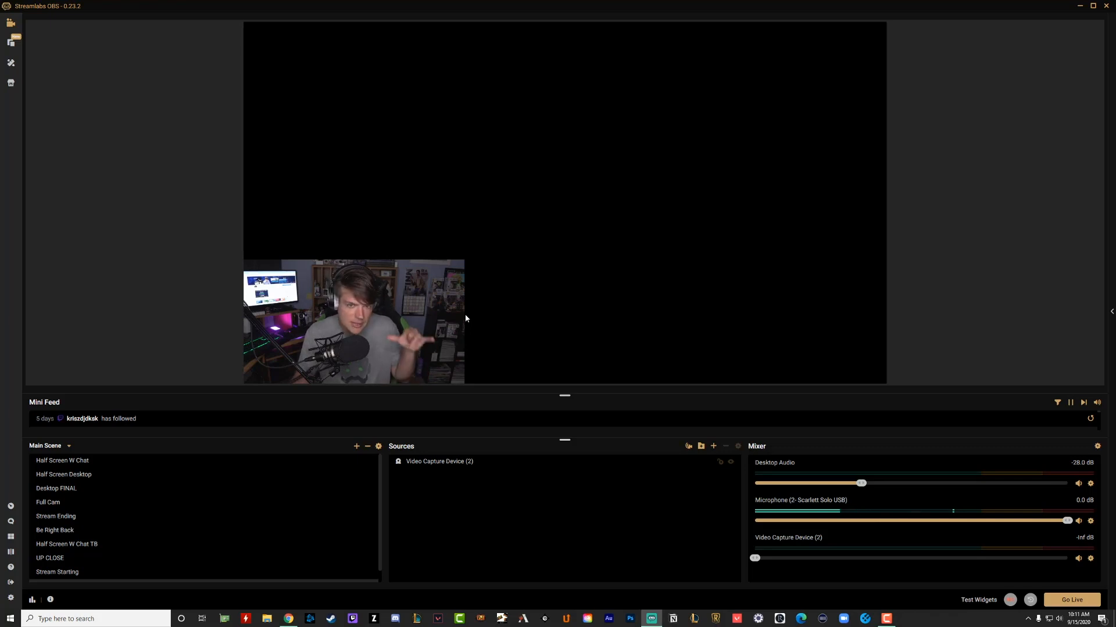
Shift the camera video partly past the canvas's left edge, leaving about 1759 px of canvas to its right.
{"action": "mouse_move", "coordinate": [398, 327]}
{"action": "left_mouse_down"}
{"action": "mouse_move", "coordinate": [389, 238]}
{"action": "mouse_move", "coordinate": [465, 213]}
{"action": "mouse_move", "coordinate": [484, 218]}
{"action": "mouse_move", "coordinate": [464, 250]}
{"action": "mouse_move", "coordinate": [562, 251]}
{"action": "mouse_move", "coordinate": [405, 336]}
{"action": "mouse_move", "coordinate": [417, 335]}
{"action": "mouse_move", "coordinate": [379, 339]}
{"action": "left_mouse_up"}
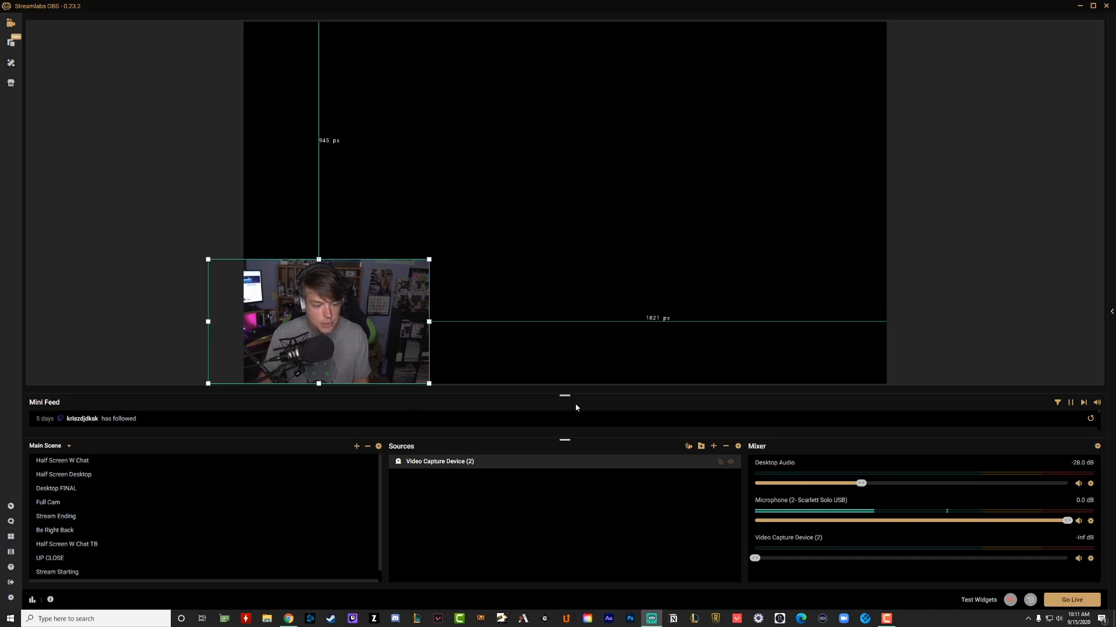
{"action": "left_click", "coordinate": [834, 281]}
{"action": "left_click_drag", "start_coordinate": [332, 333], "coordinate": [359, 337]}
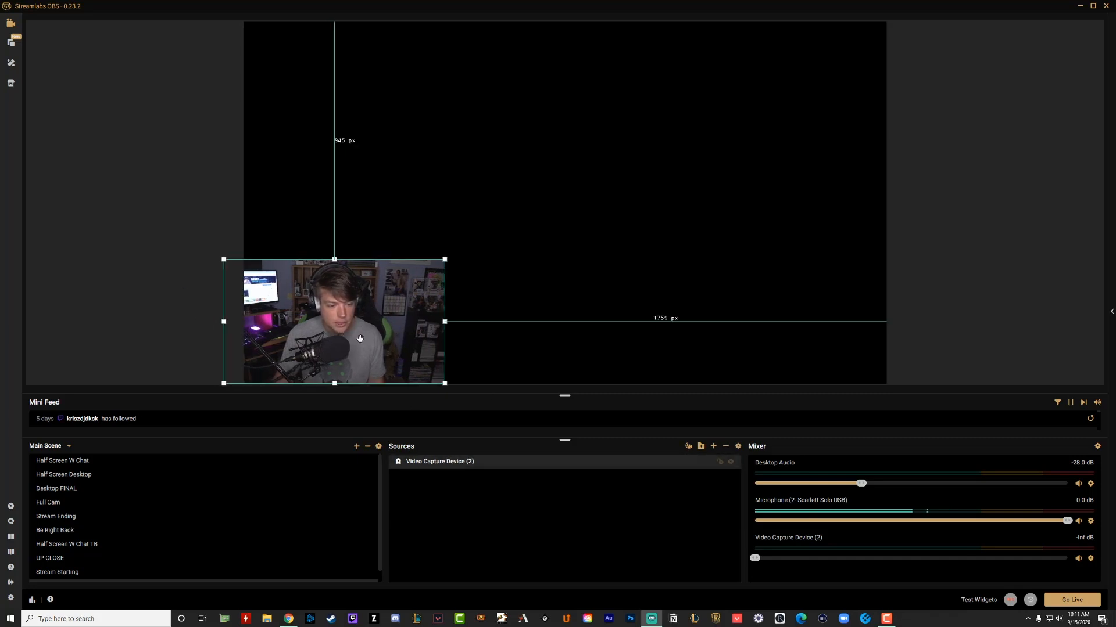
{"action": "left_click", "coordinate": [632, 294]}
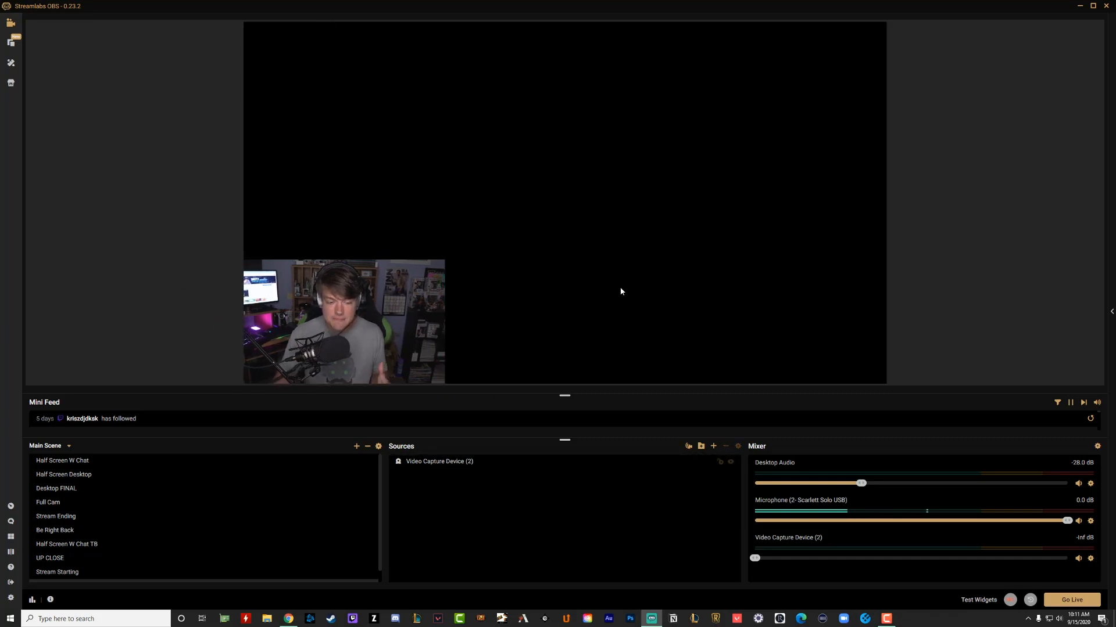
Enlarge the camera video beyond the canvas and reposition it so that it fills the whole frame.
{"action": "left_click_drag", "start_coordinate": [361, 329], "coordinate": [434, 194]}
{"action": "left_click_drag", "start_coordinate": [543, 118], "coordinate": [1078, 21]}
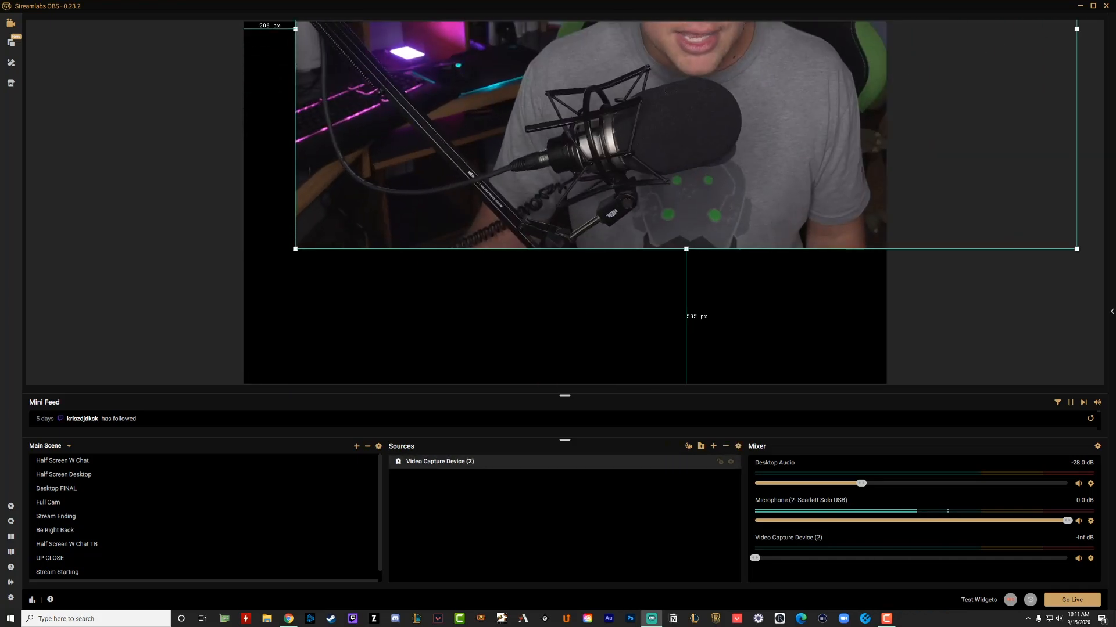
{"action": "left_click_drag", "start_coordinate": [799, 159], "coordinate": [671, 348]}
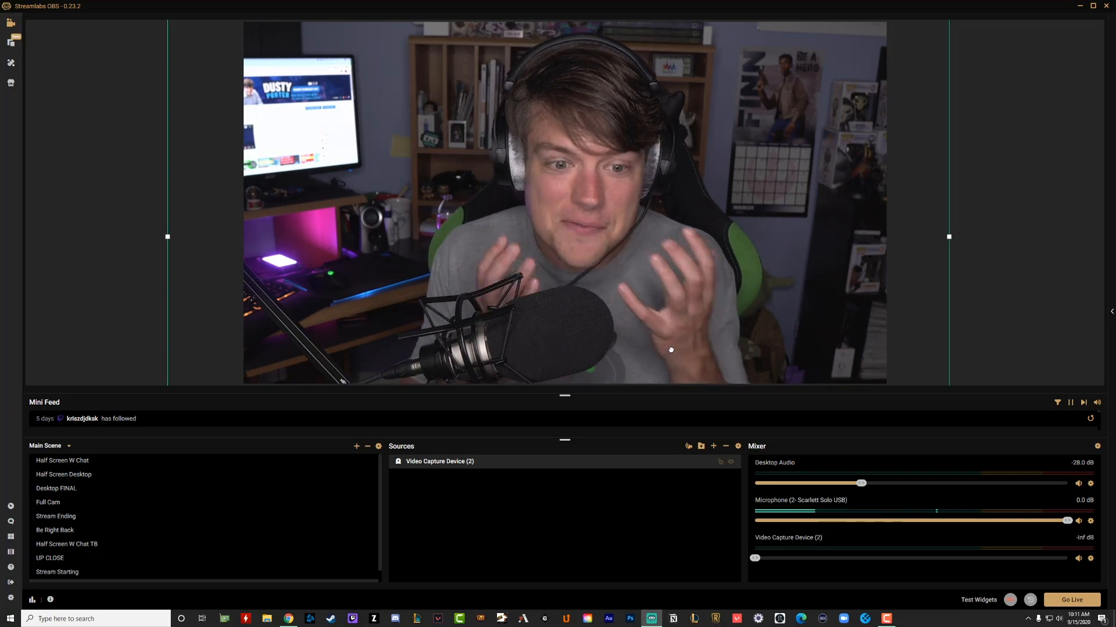
Shrink the camera video and fit it into the canvas's lower-left corner, leaving about 1755 px to its right.
{"action": "left_click_drag", "start_coordinate": [430, 199], "coordinate": [539, 339]}
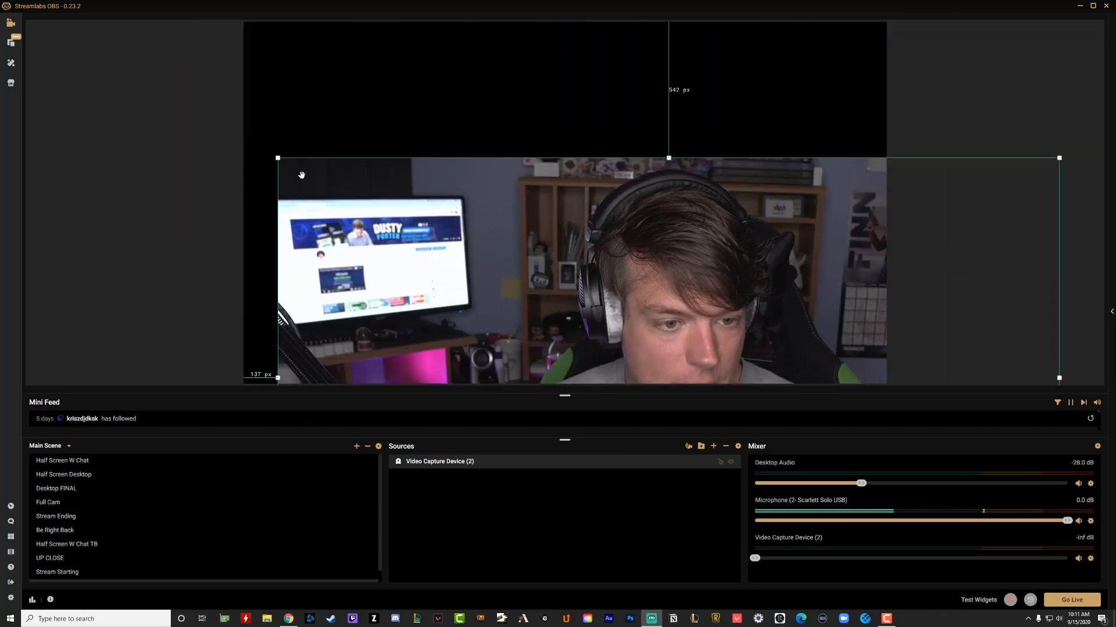
{"action": "left_click_drag", "start_coordinate": [277, 158], "coordinate": [997, 298]}
{"action": "left_click_drag", "start_coordinate": [774, 381], "coordinate": [734, 232]}
{"action": "left_click_drag", "start_coordinate": [767, 308], "coordinate": [383, 314]}
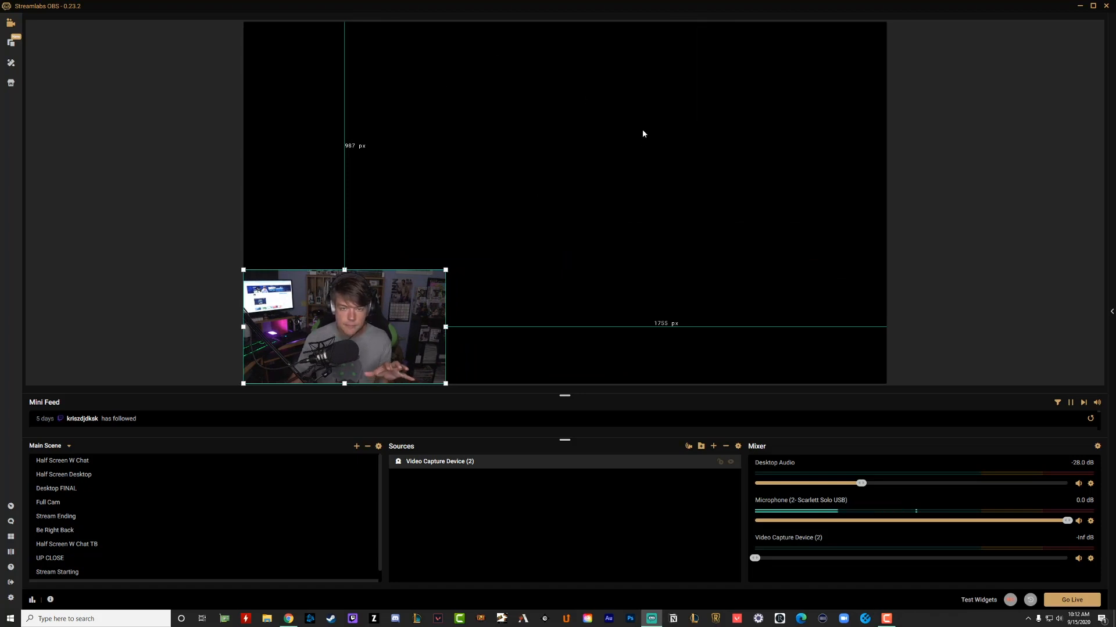
{"action": "left_click", "coordinate": [213, 165]}
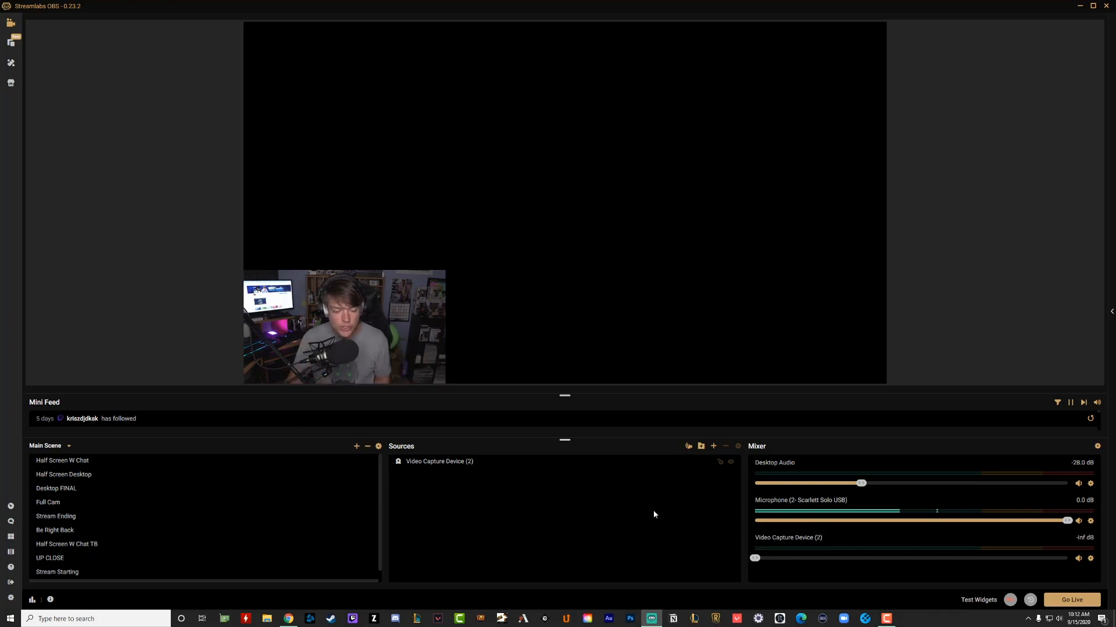
Add a new Display Capture source named Display Capture (1) to the scene instead of reusing the existing one.
{"action": "left_click", "coordinate": [714, 447]}
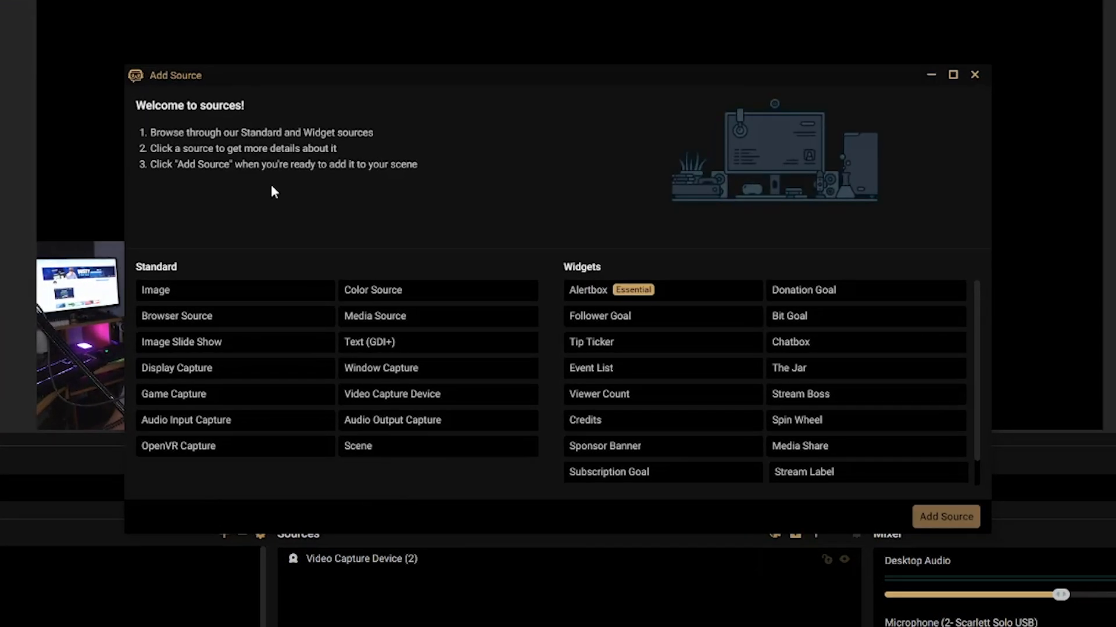
{"action": "left_click", "coordinate": [244, 451]}
{"action": "left_click", "coordinate": [182, 371]}
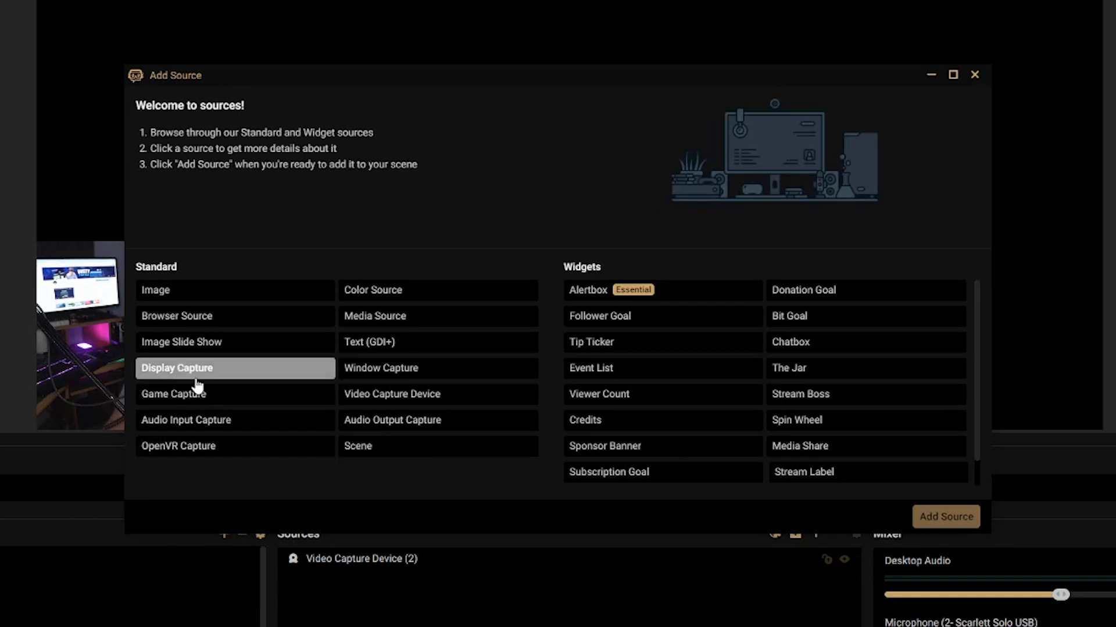
{"action": "left_click", "coordinate": [223, 400]}
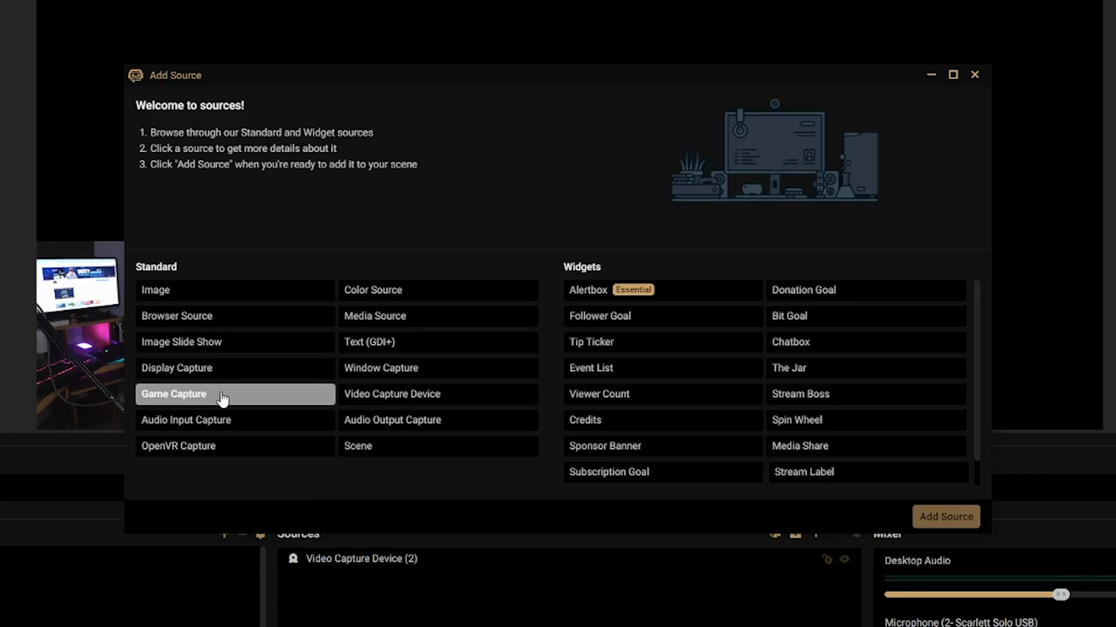
{"action": "left_click", "coordinate": [254, 371]}
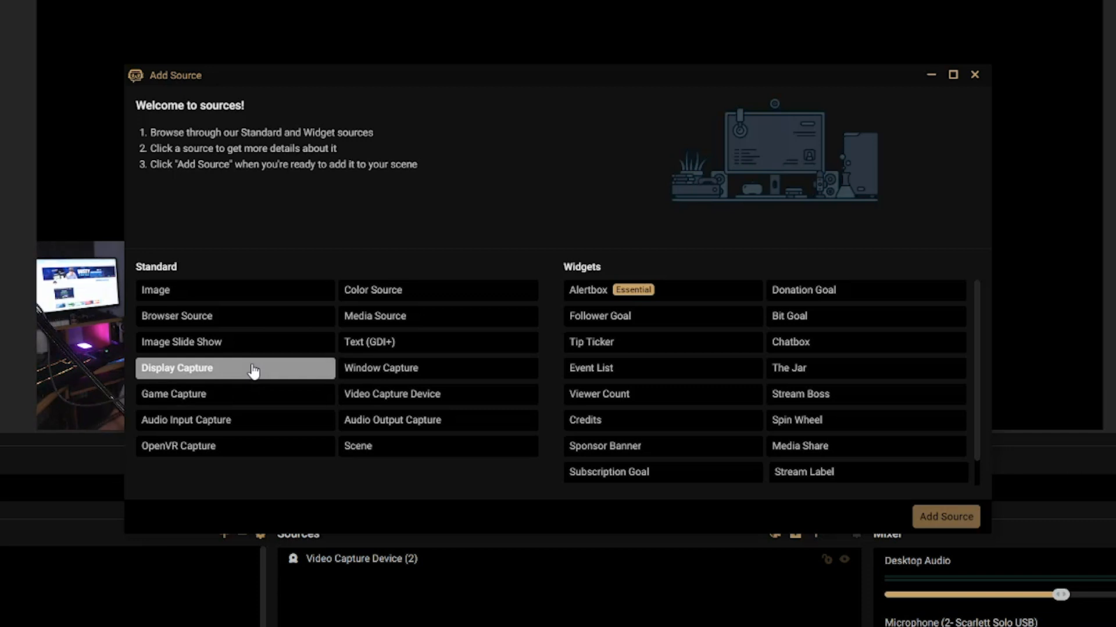
{"action": "left_click", "coordinate": [254, 371]}
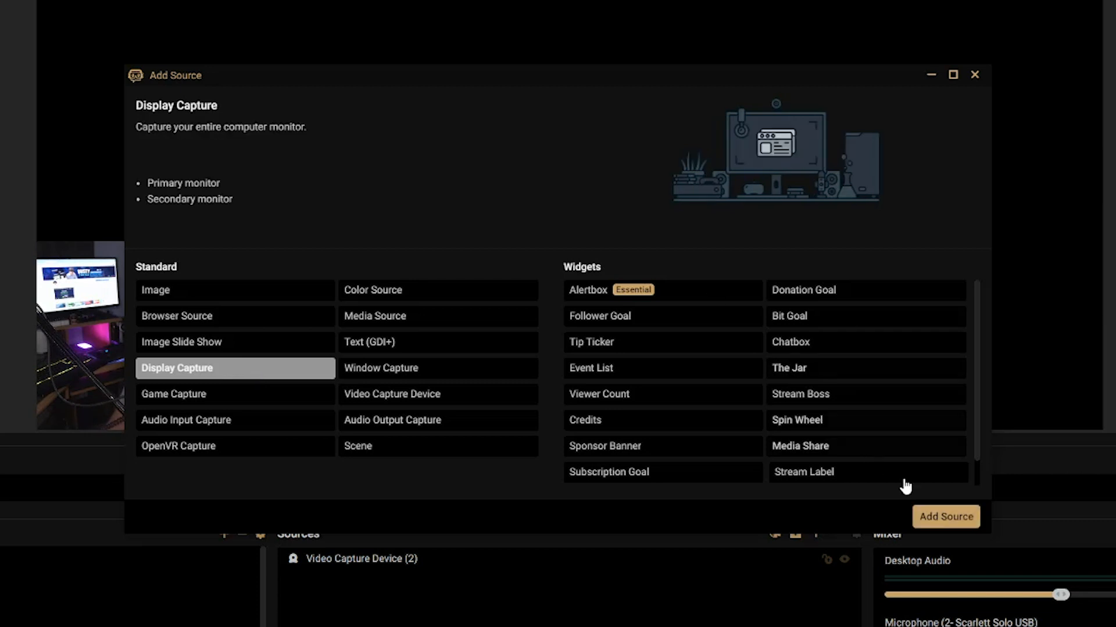
{"action": "left_click", "coordinate": [945, 520]}
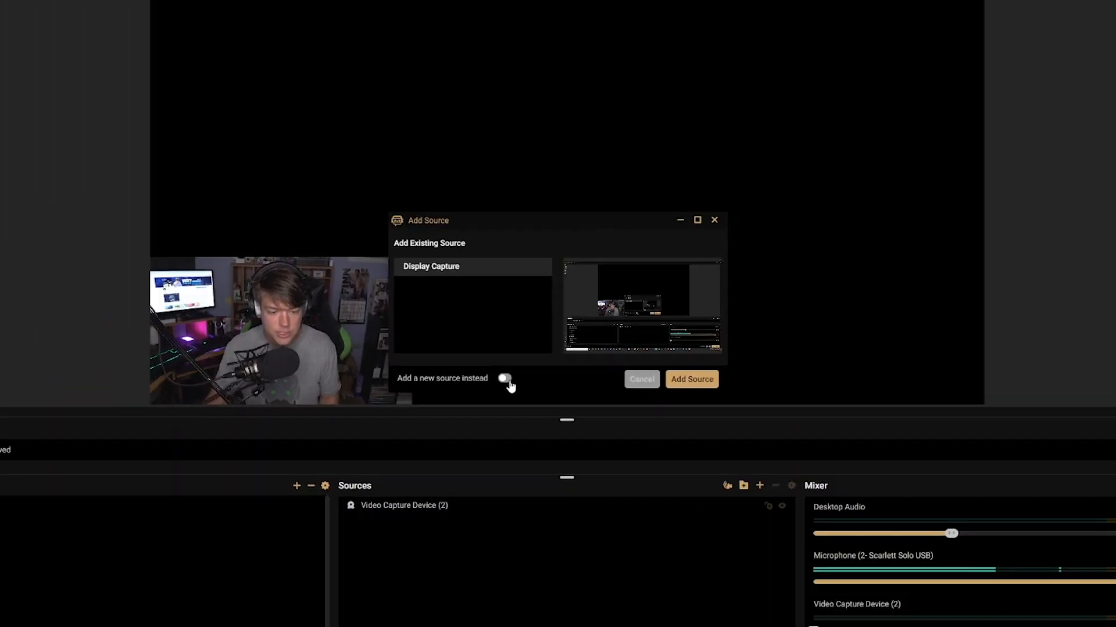
{"action": "left_click", "coordinate": [504, 379]}
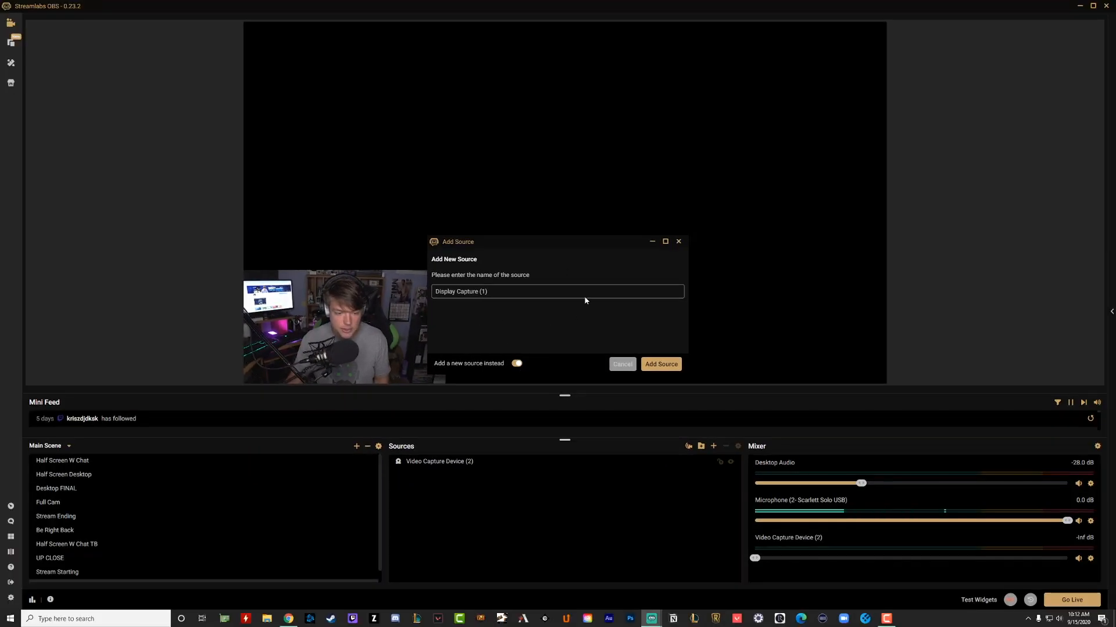
{"action": "left_click", "coordinate": [653, 365]}
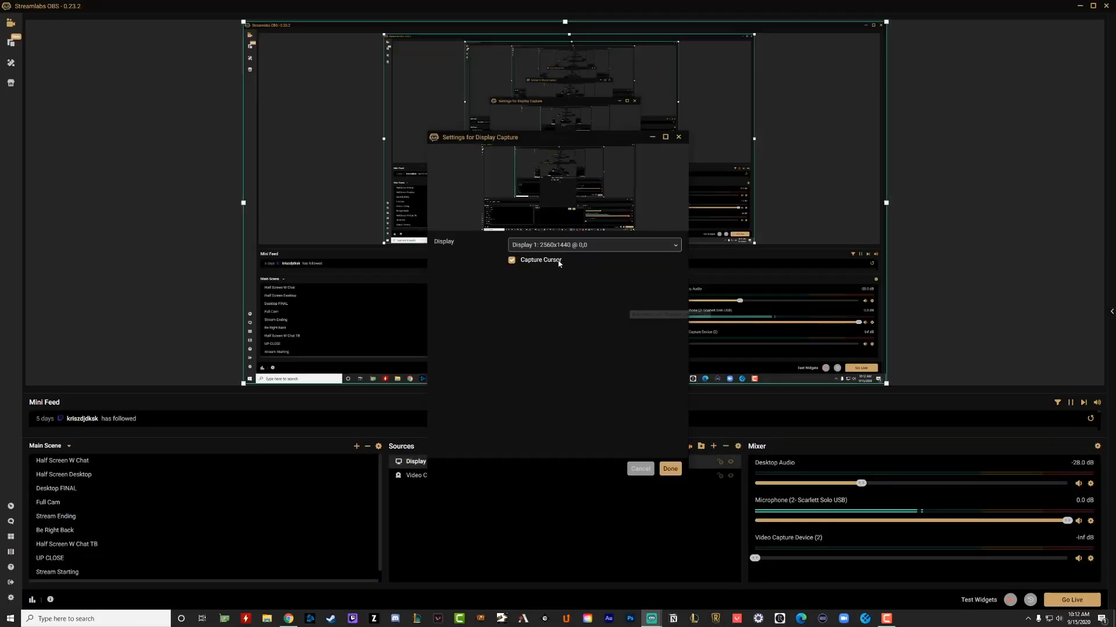
Set the display capture to record Display 2: 1920x1080 @ 2560,0 and finish its source settings.
{"action": "left_click", "coordinate": [546, 245]}
{"action": "left_click", "coordinate": [552, 262]}
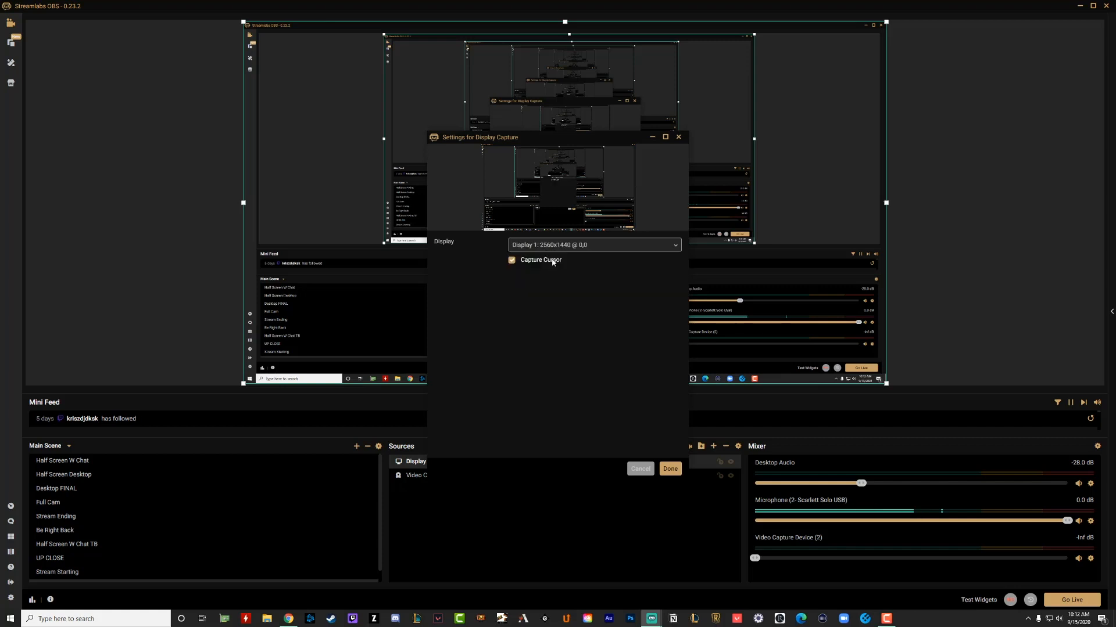
{"action": "left_click", "coordinate": [567, 249]}
{"action": "left_click", "coordinate": [560, 275]}
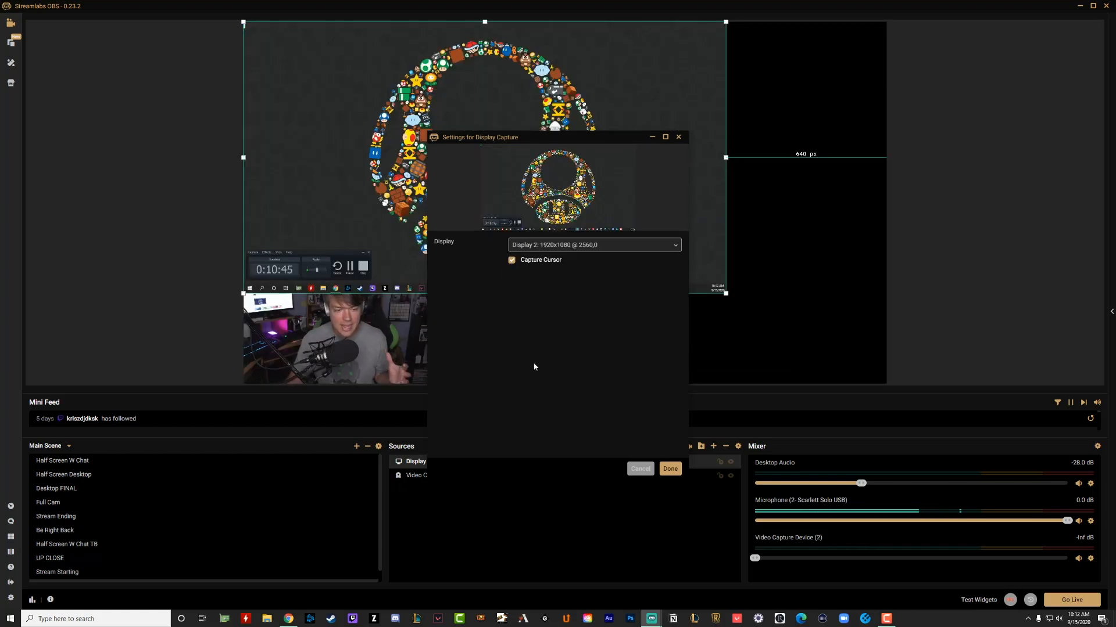
{"action": "left_click", "coordinate": [672, 473]}
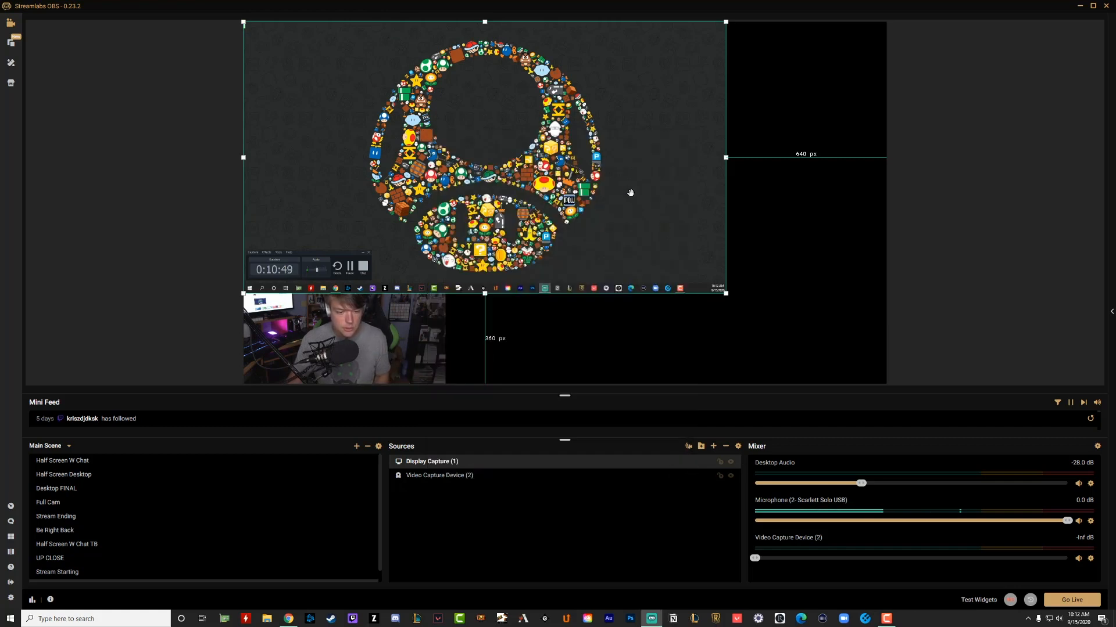
Enlarge the display capture to fill the whole canvas and place it below the camera in the source order.
{"action": "left_click_drag", "start_coordinate": [725, 292], "coordinate": [886, 334]}
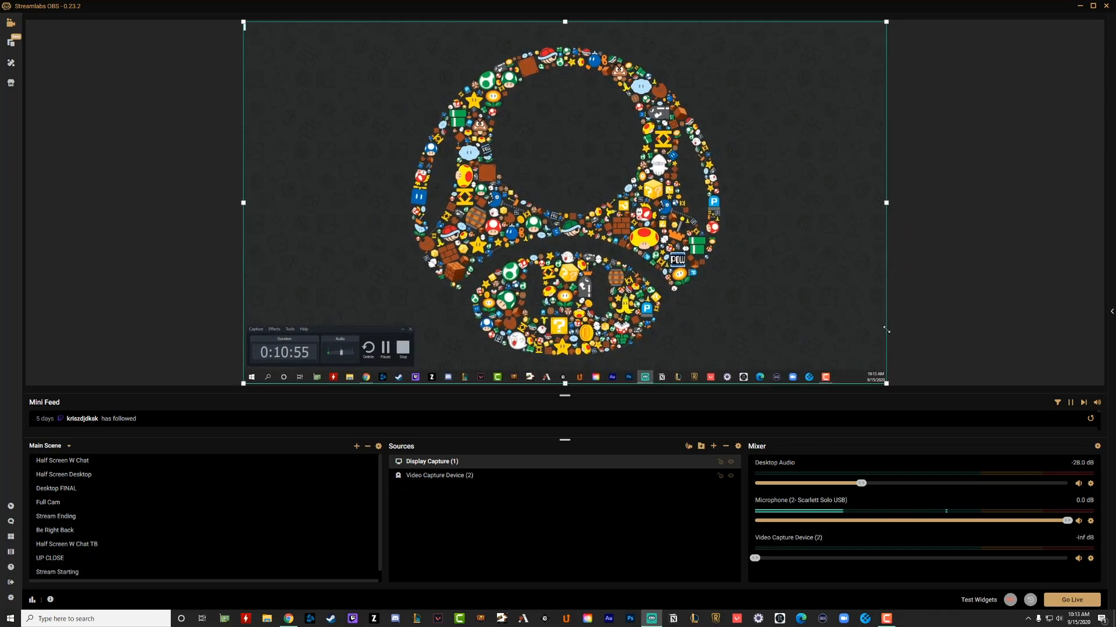
{"action": "left_click", "coordinate": [192, 323]}
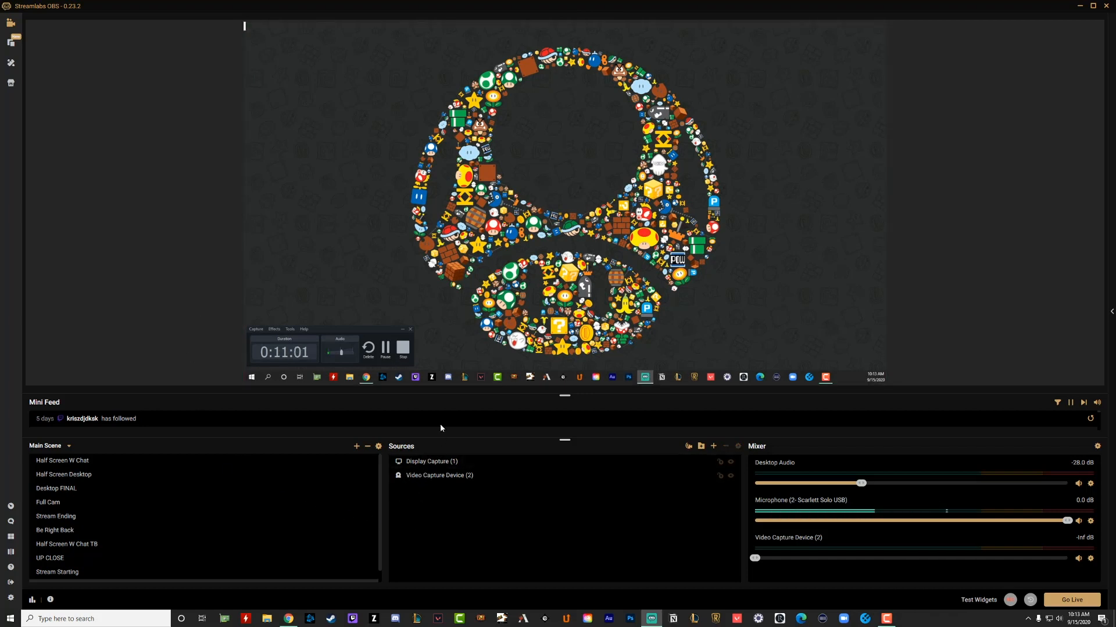
{"action": "left_click_drag", "start_coordinate": [431, 463], "coordinate": [423, 485]}
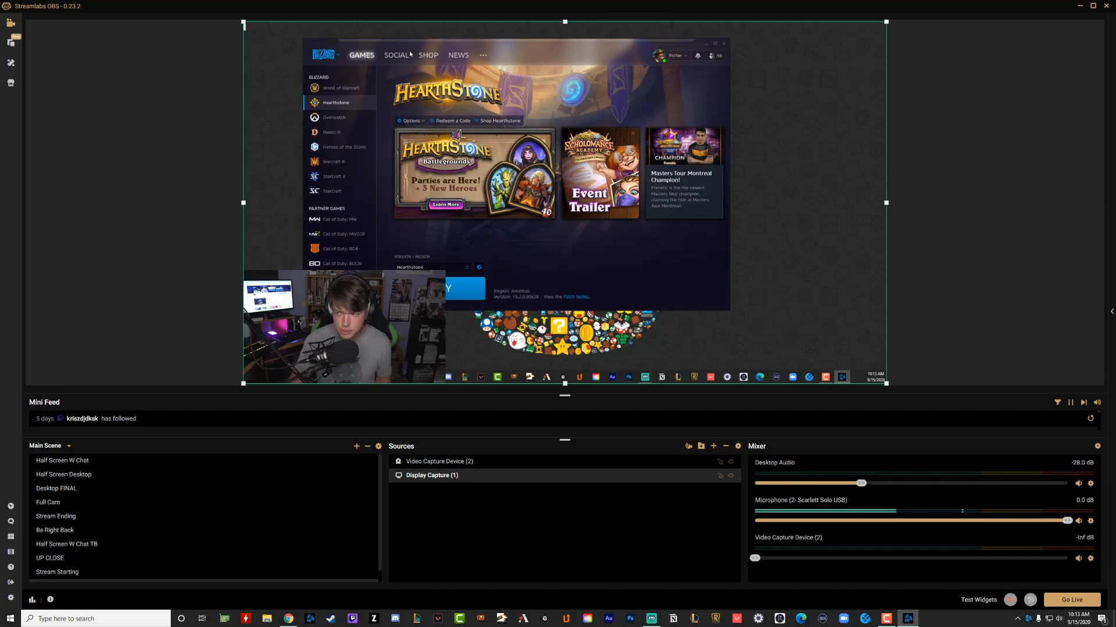
{"action": "left_click_drag", "start_coordinate": [517, 56], "coordinate": [581, 58]}
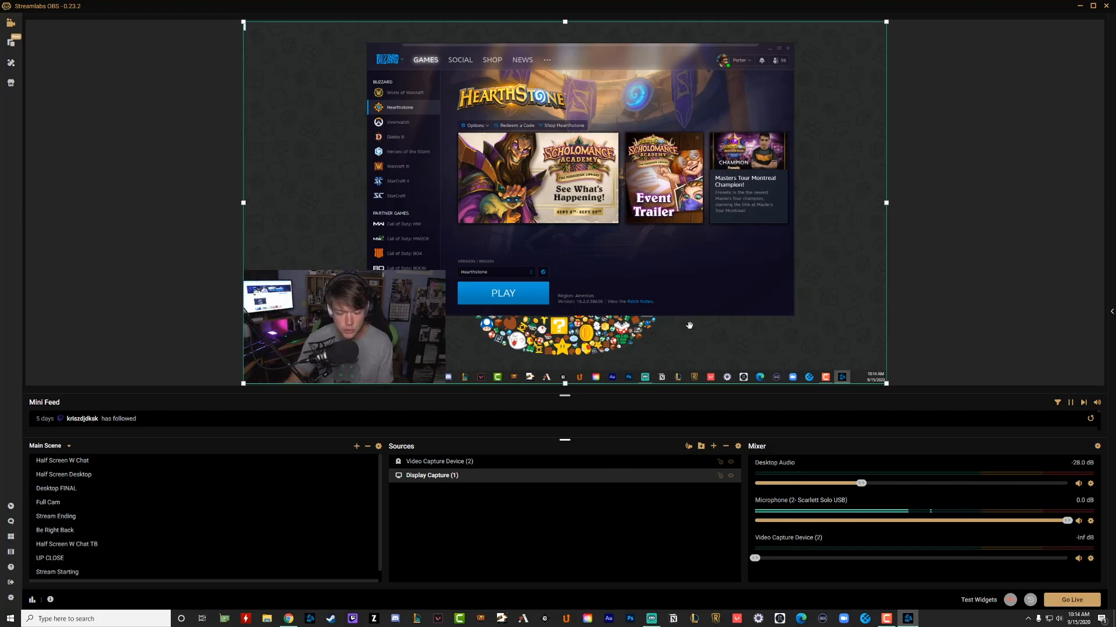
Set Desktop Audio Device 1 to Speakers (2- Realtek(R) Audio) and Mic/Auxiliary Device 1 to Microphone (2- Scarlett Solo USB) in the audio settings.
{"action": "left_click", "coordinate": [10, 598]}
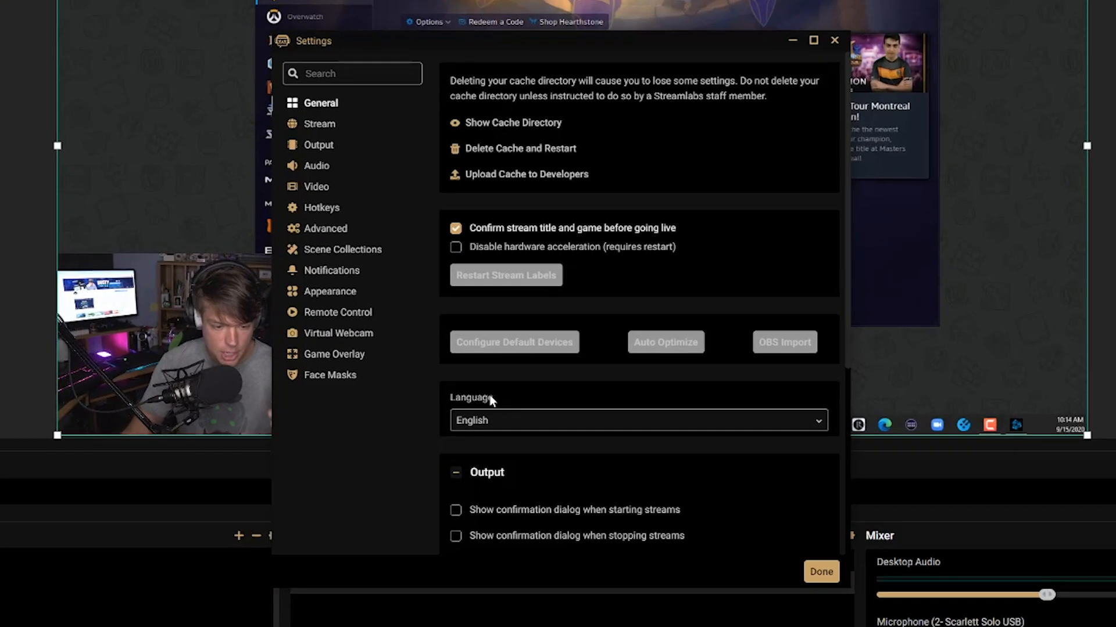
{"action": "left_click", "coordinate": [318, 167]}
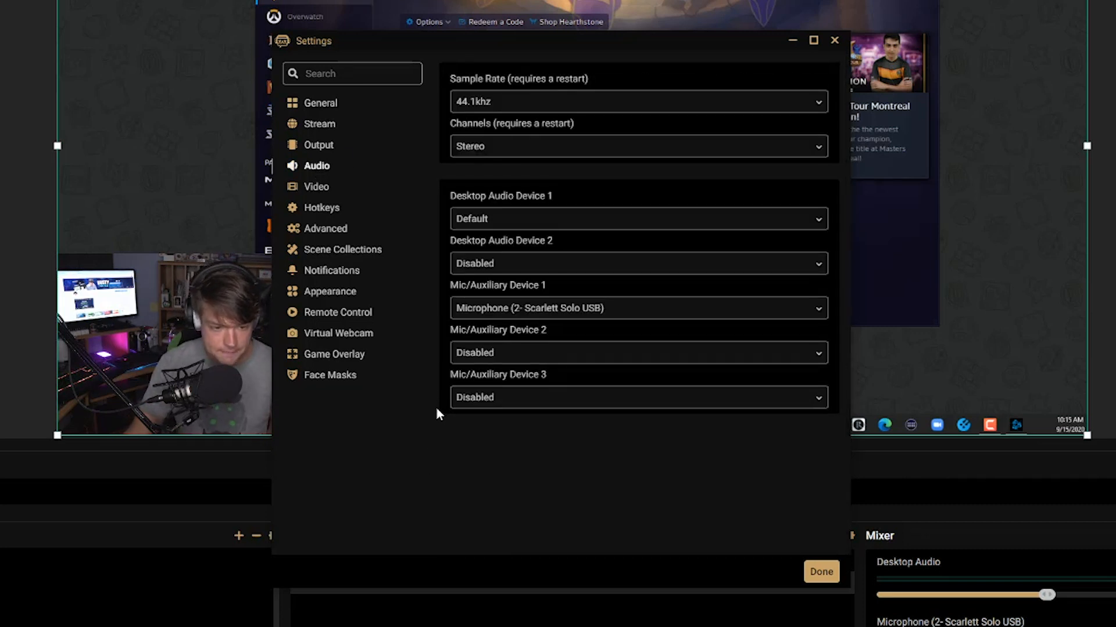
{"action": "left_click", "coordinate": [541, 223]}
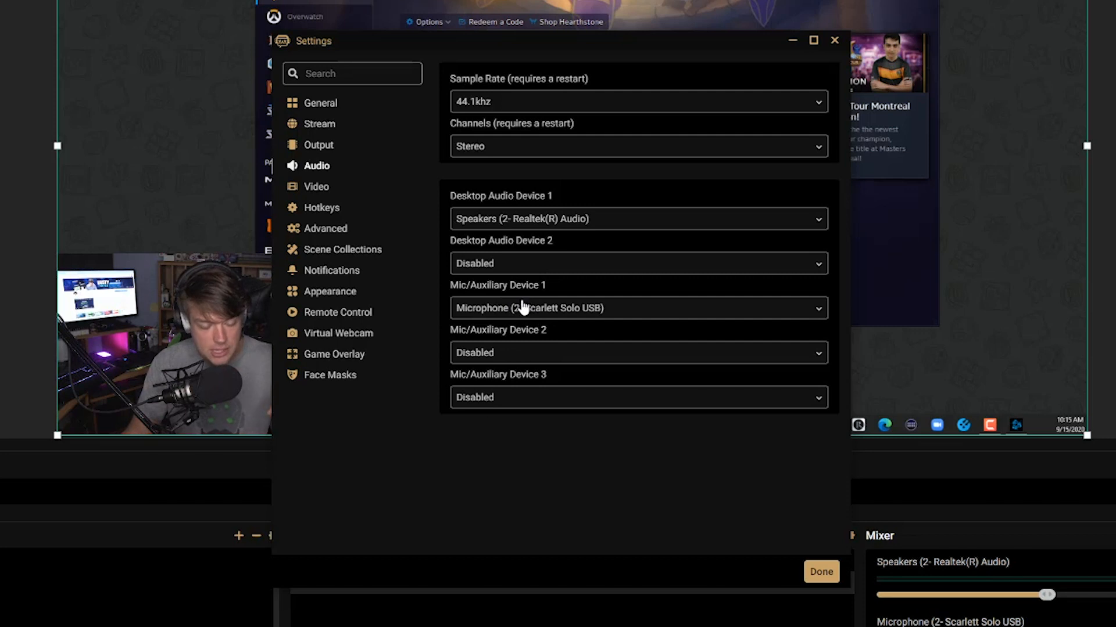
{"action": "left_click", "coordinate": [503, 321]}
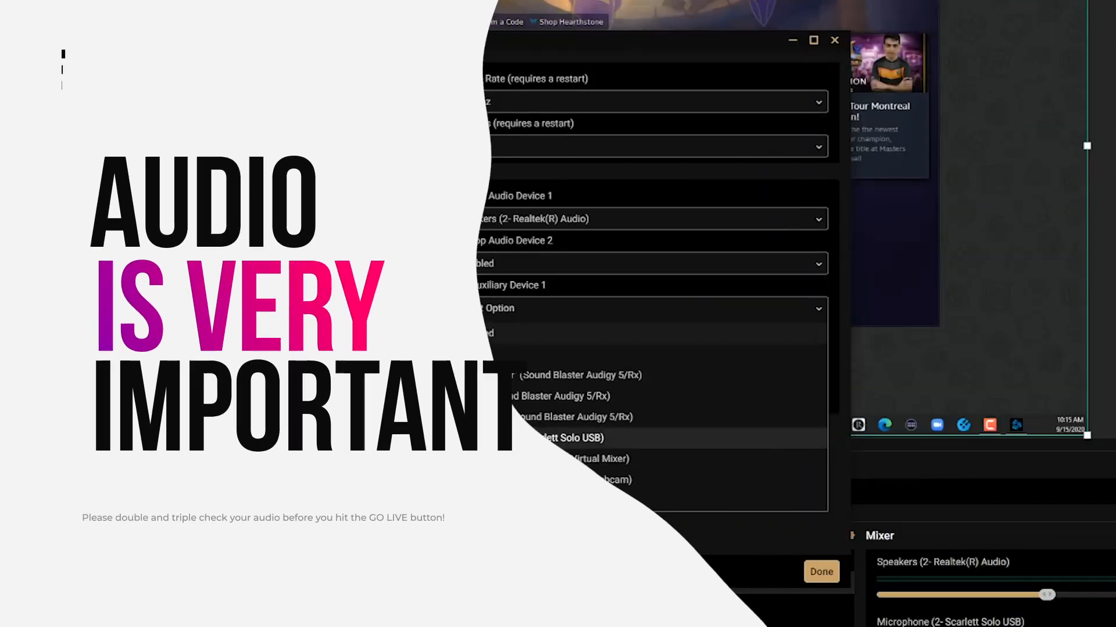
{"action": "left_click", "coordinate": [559, 438]}
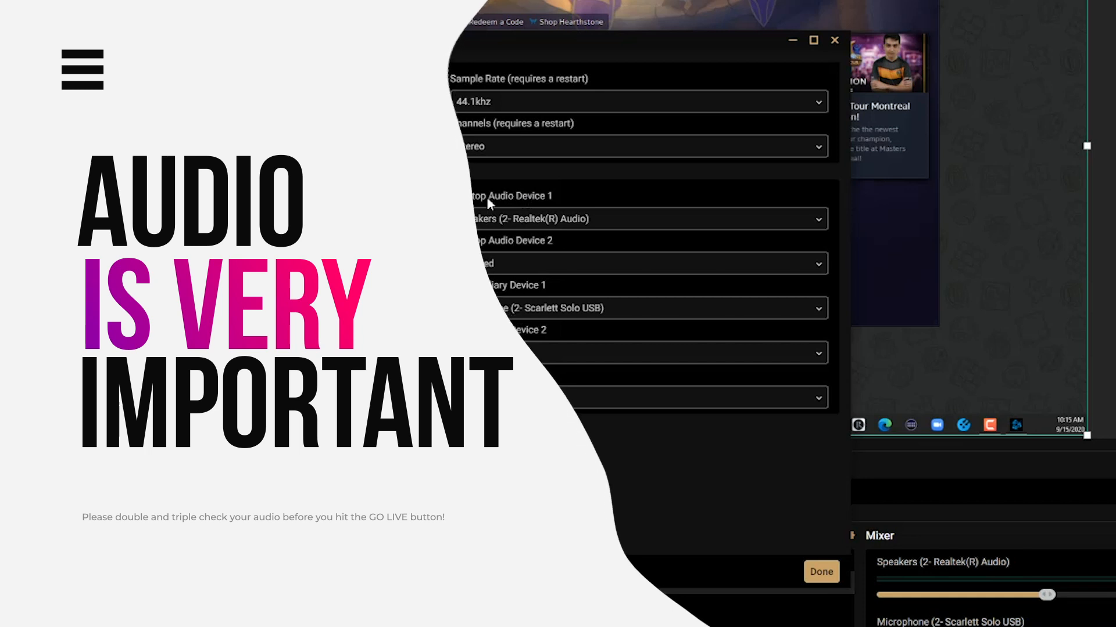
{"action": "left_click", "coordinate": [834, 41]}
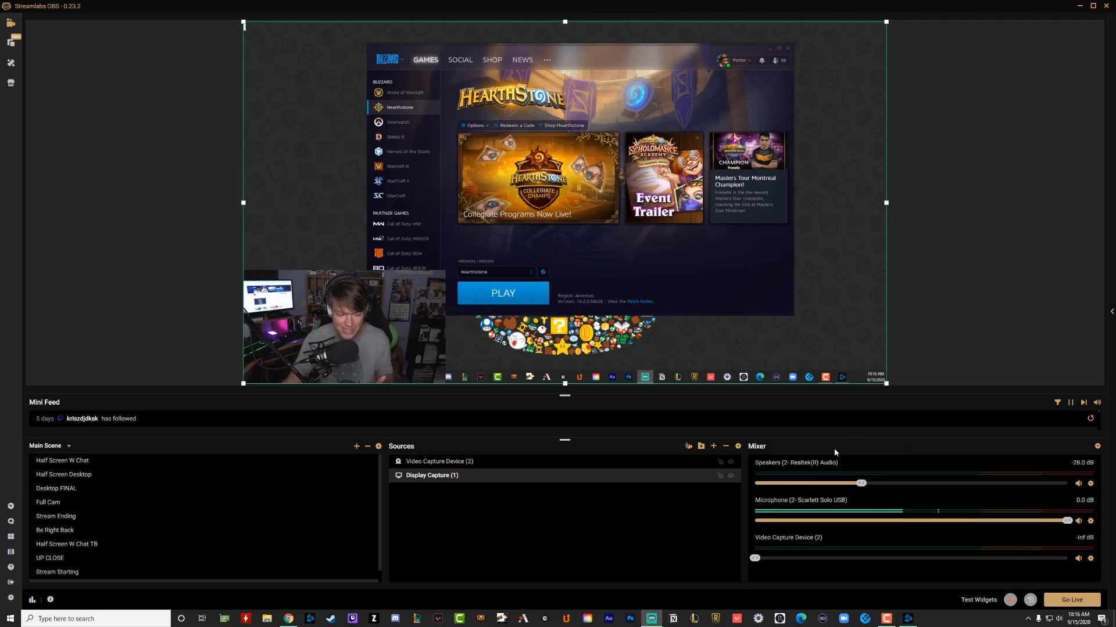
With a YouTube video open on the captured display, set the microphone level to -0.4 dB and the speakers to -17.4 dB.
{"action": "key", "text": "alt+Tab"}
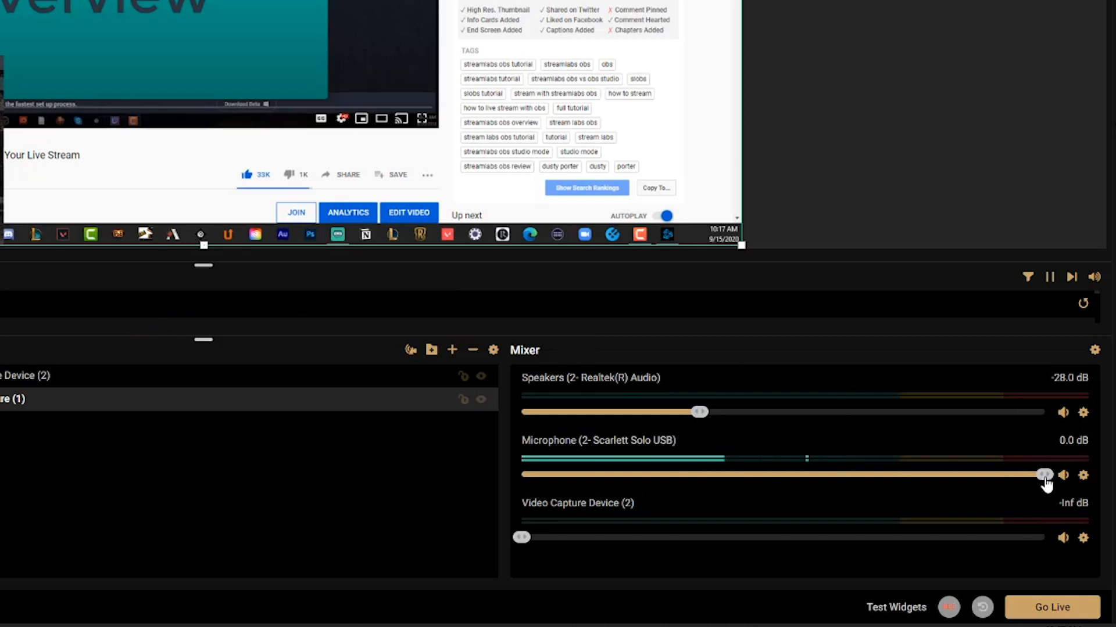
{"action": "mouse_move", "coordinate": [1046, 483]}
{"action": "left_mouse_down"}
{"action": "mouse_move", "coordinate": [679, 480]}
{"action": "mouse_move", "coordinate": [1047, 485]}
{"action": "mouse_move", "coordinate": [1038, 491]}
{"action": "left_mouse_up"}
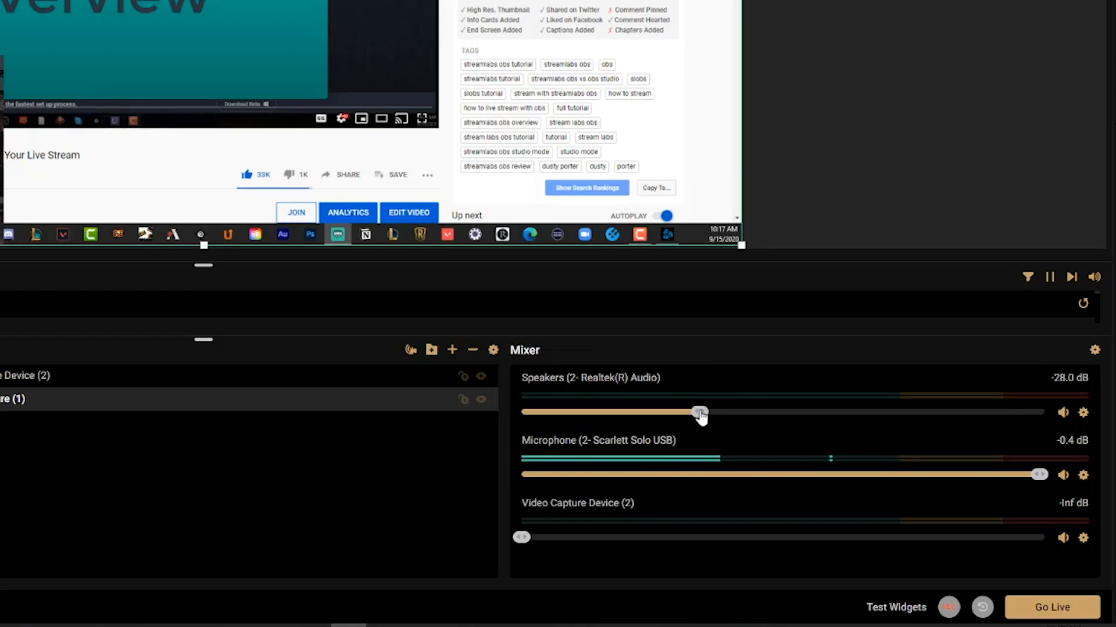
{"action": "left_click_drag", "start_coordinate": [702, 415], "coordinate": [811, 419]}
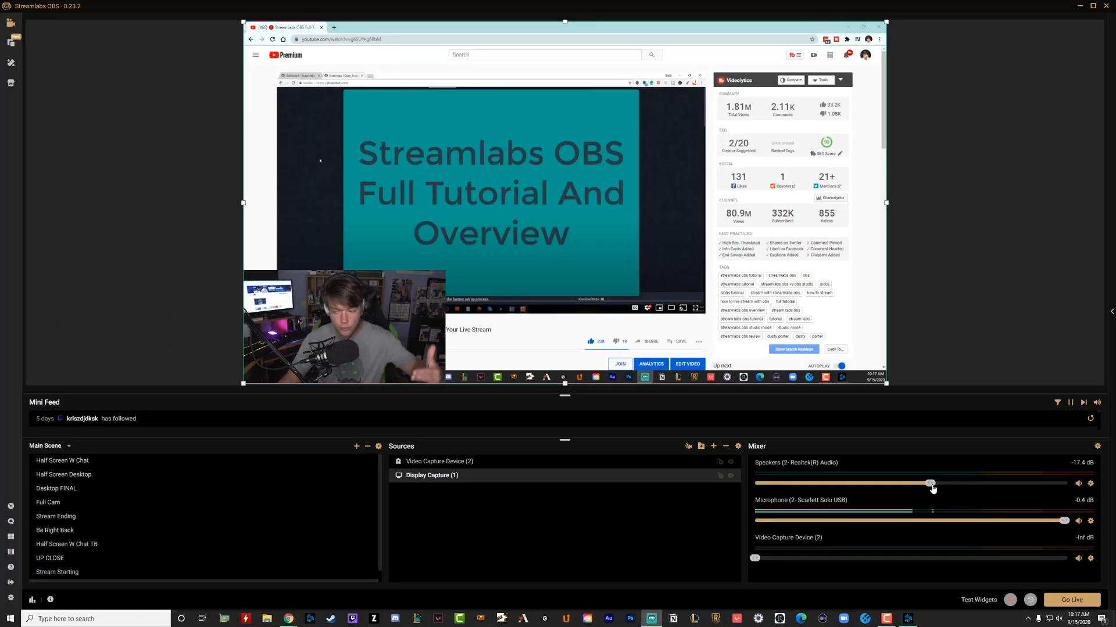
{"action": "left_click", "coordinate": [322, 28]}
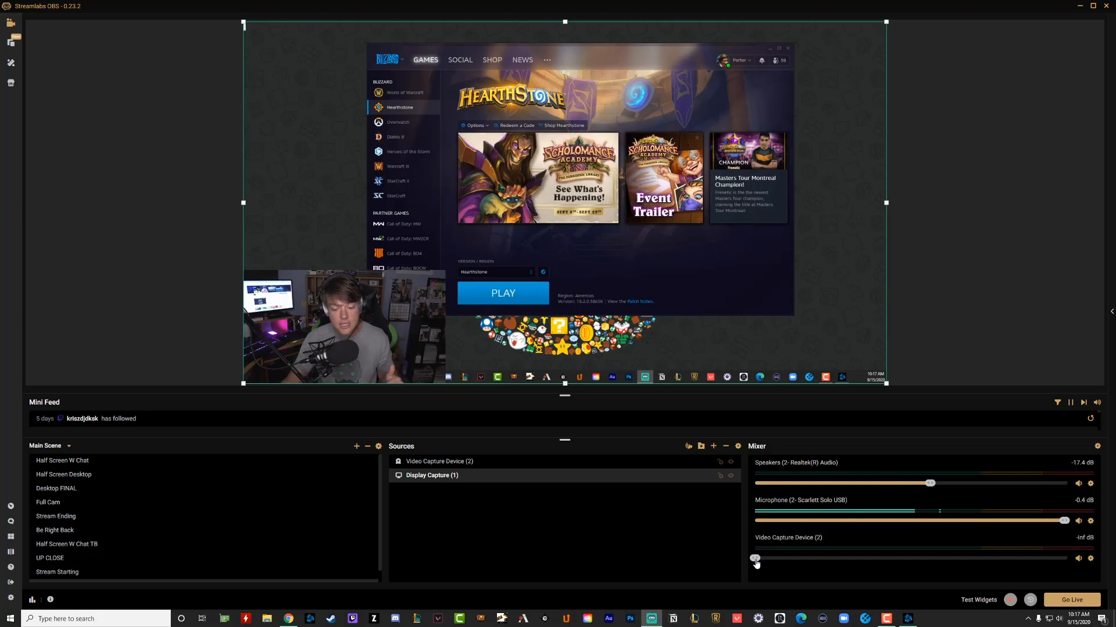
Try the camera's audio at -14.7 dB, then return it to -Inf dB and mute it.
{"action": "left_click_drag", "start_coordinate": [755, 558], "coordinate": [948, 557]}
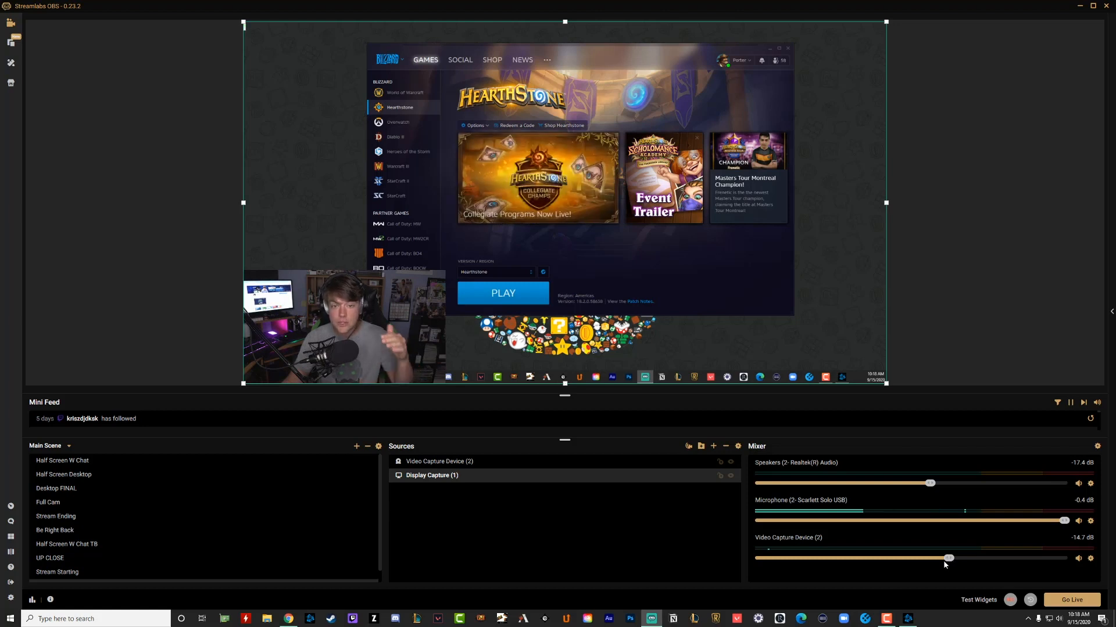
{"action": "left_click_drag", "start_coordinate": [949, 559], "coordinate": [726, 561]}
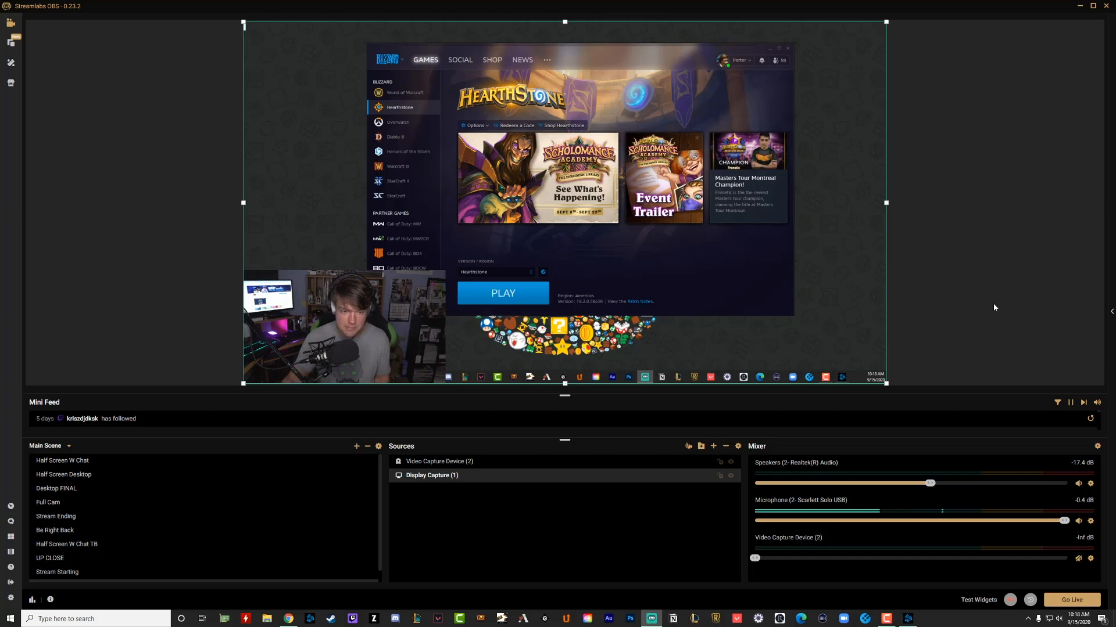
{"action": "left_click", "coordinate": [240, 348]}
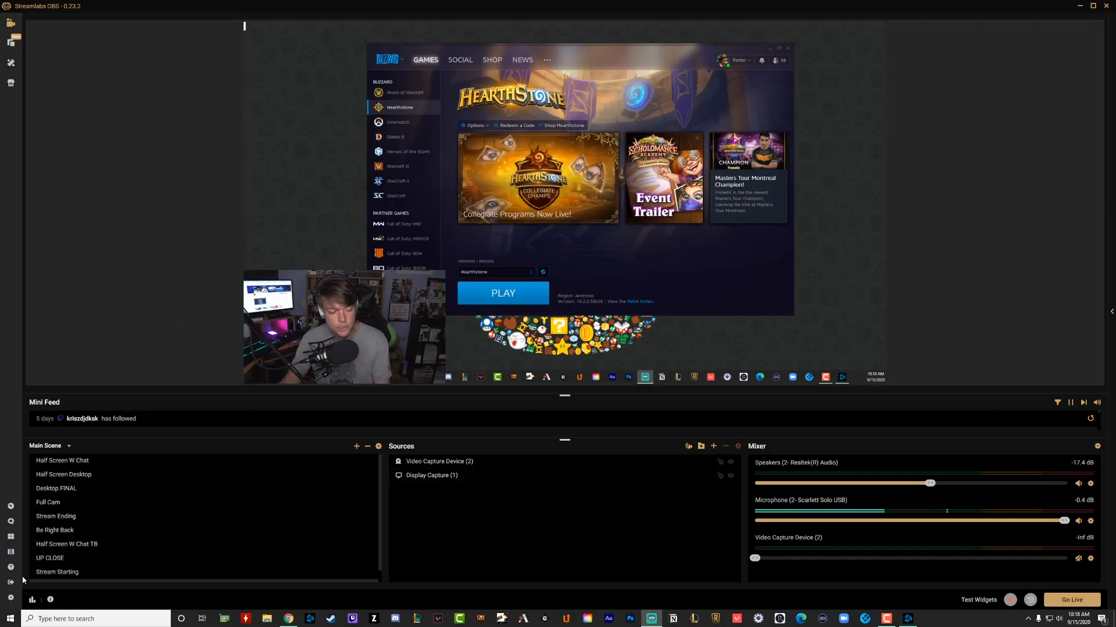
Examine the linked stream destinations and the streaming output's video bitrate and audio bitrate options in the settings.
{"action": "left_click", "coordinate": [11, 598]}
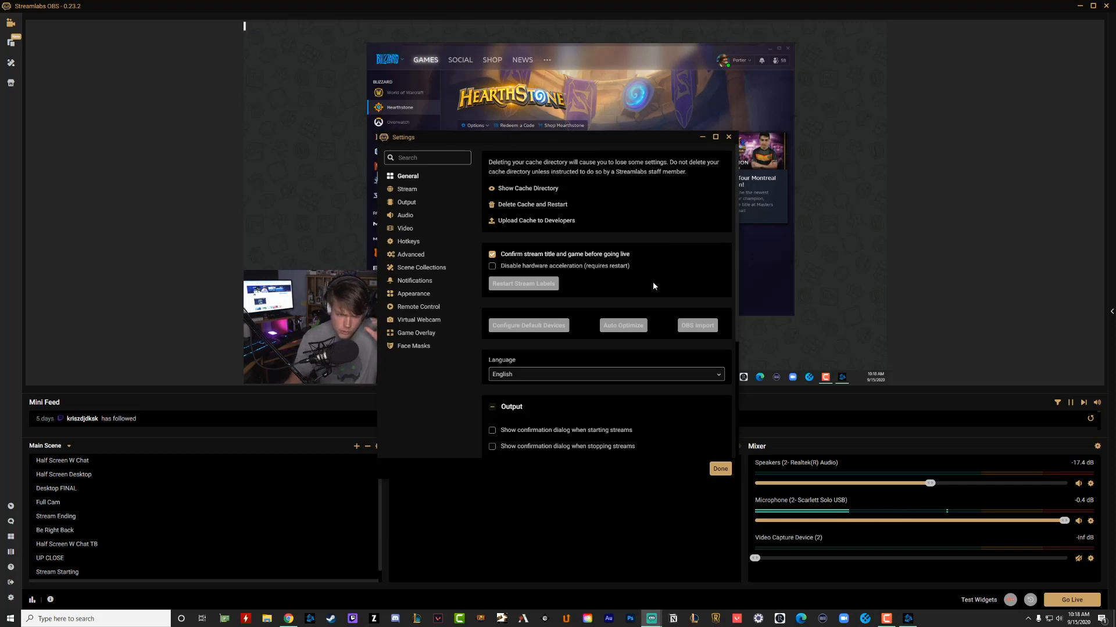
{"action": "left_click", "coordinate": [407, 189]}
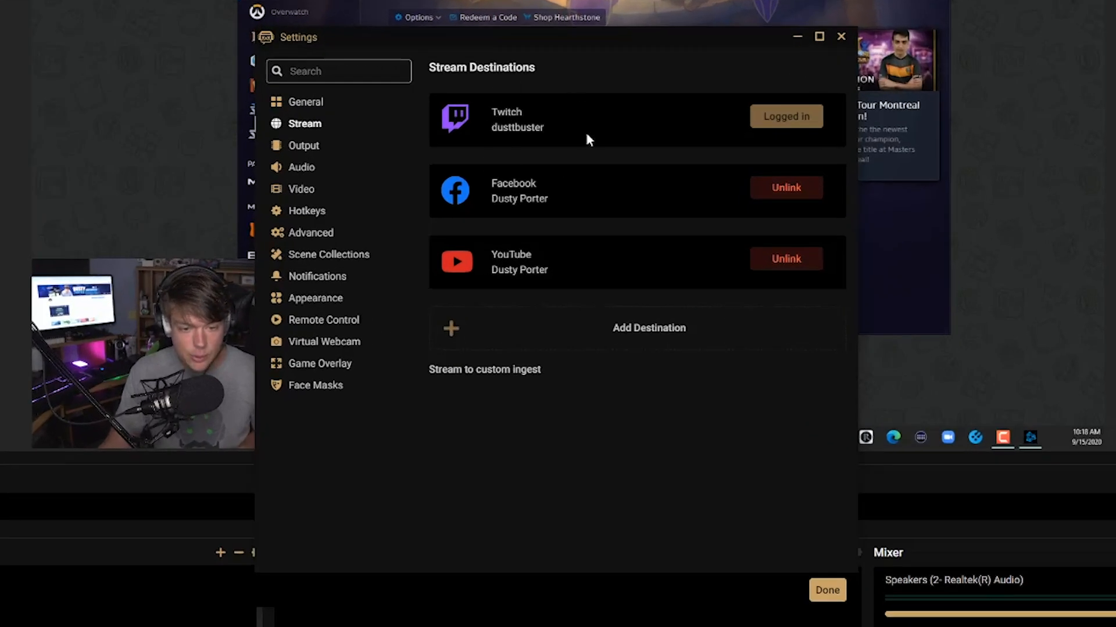
{"action": "left_click", "coordinate": [319, 154]}
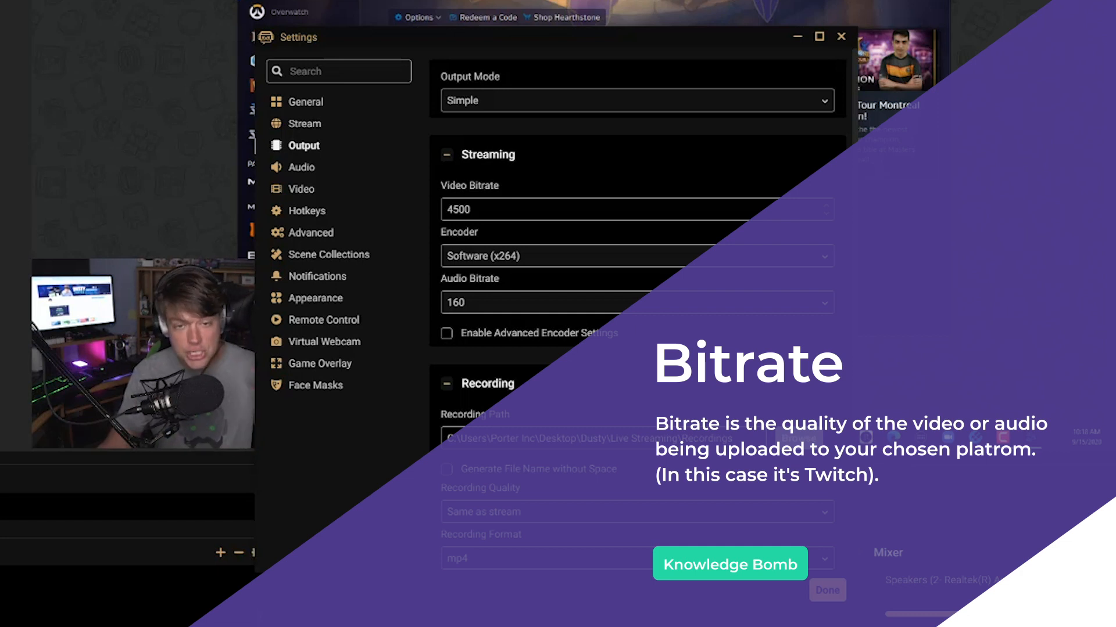
{"action": "double_click", "coordinate": [437, 213]}
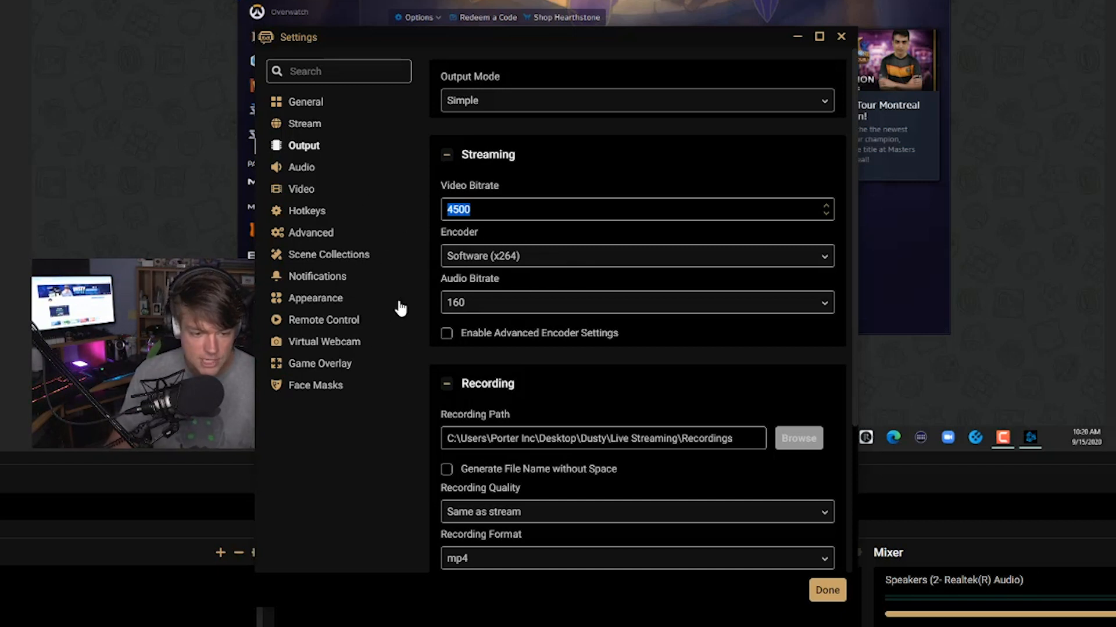
{"action": "left_click", "coordinate": [480, 305]}
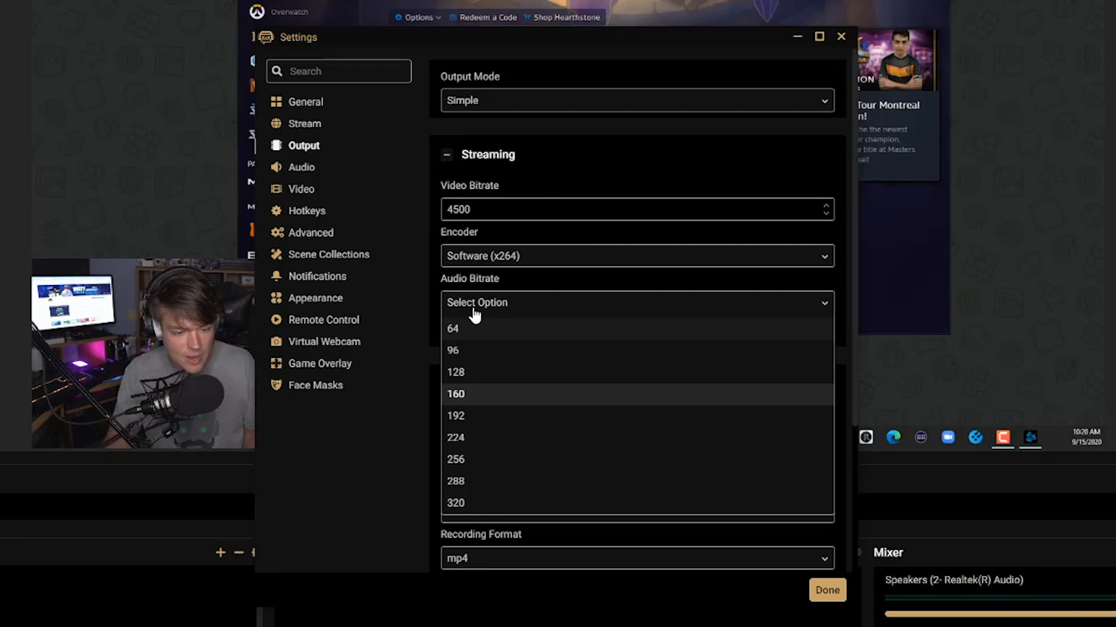
{"action": "left_click", "coordinate": [335, 462]}
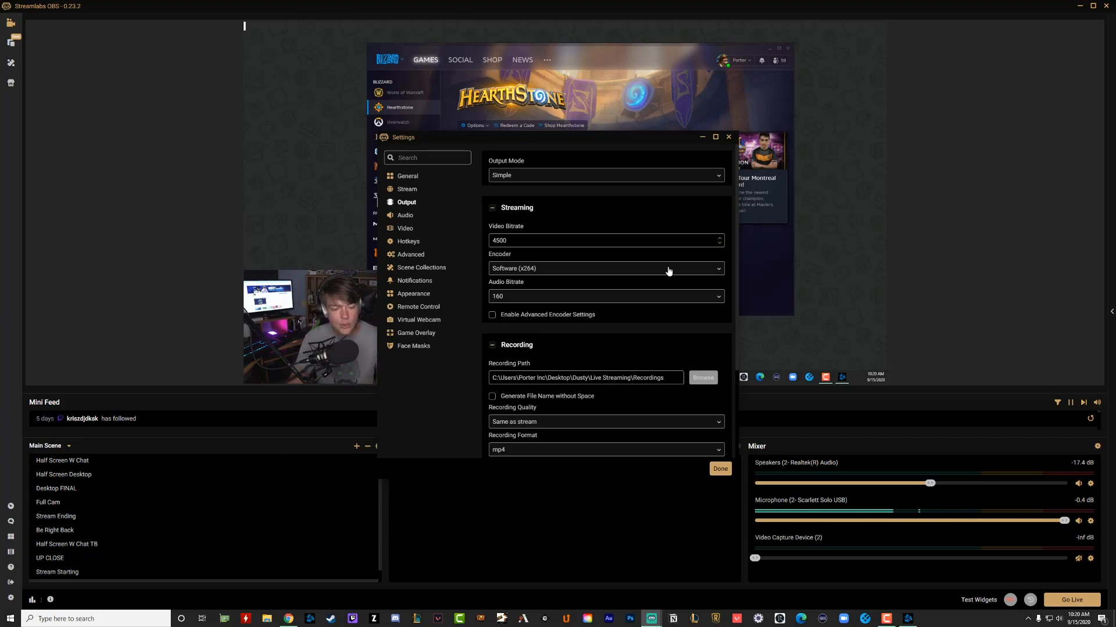
Switch to the Twitch creator dashboard in the browser and reveal the primary stream key in the channel preferences.
{"action": "left_click", "coordinate": [284, 620]}
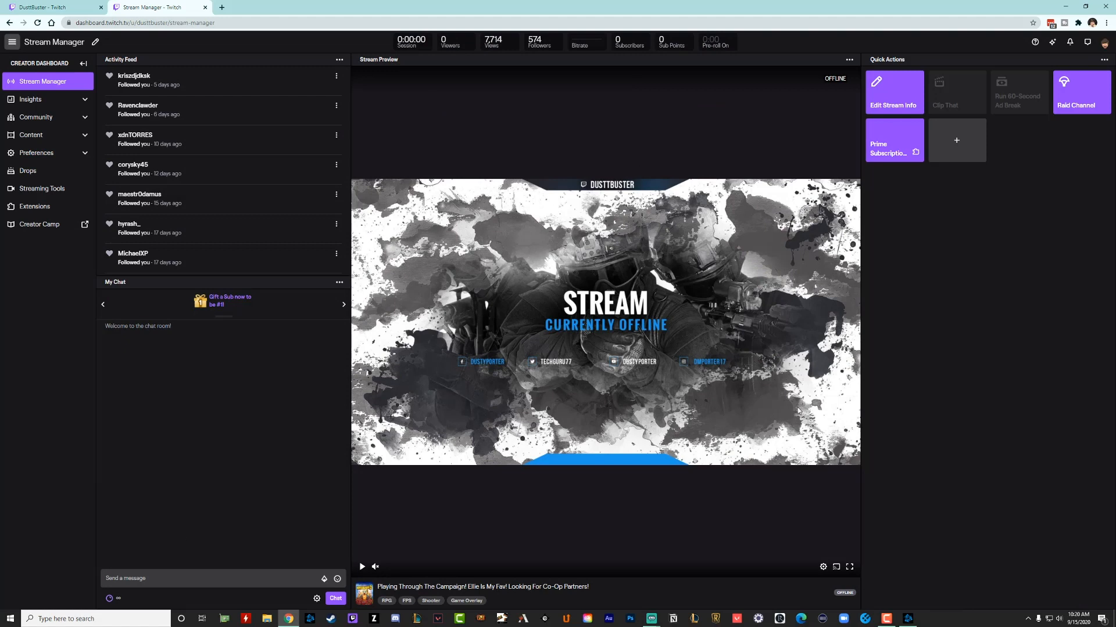
{"action": "left_click", "coordinate": [36, 153]}
{"action": "left_click", "coordinate": [36, 174]}
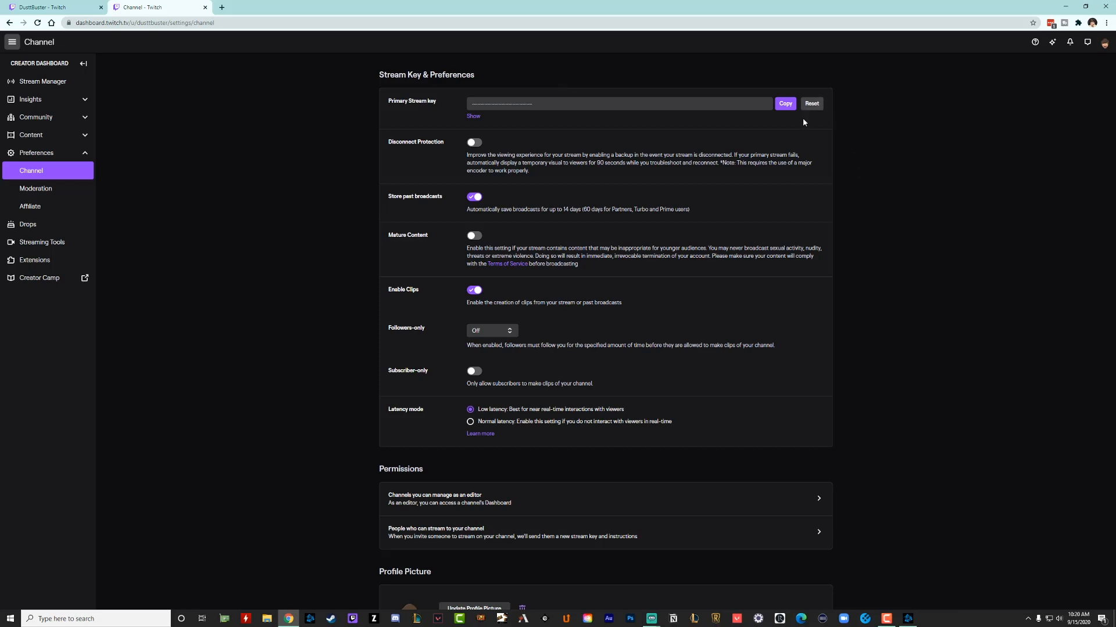
{"action": "left_click", "coordinate": [473, 117]}
{"action": "left_click", "coordinate": [540, 370]}
{"action": "left_click", "coordinate": [472, 105]}
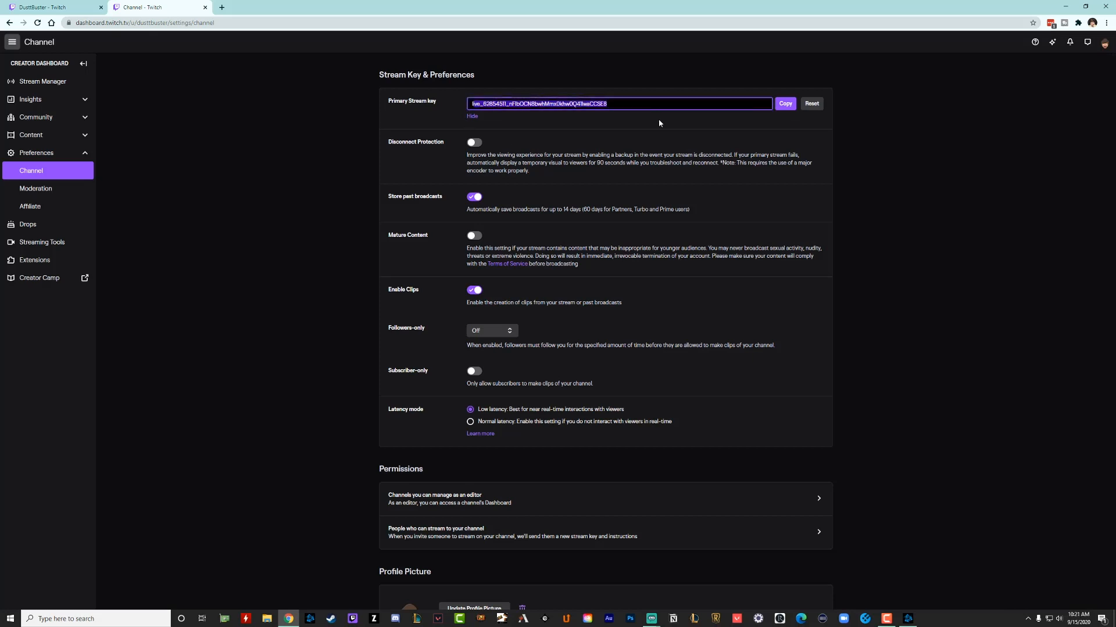
Reset the primary stream key, hide it, and reset it once more to copy the new key.
{"action": "left_click", "coordinate": [812, 104]}
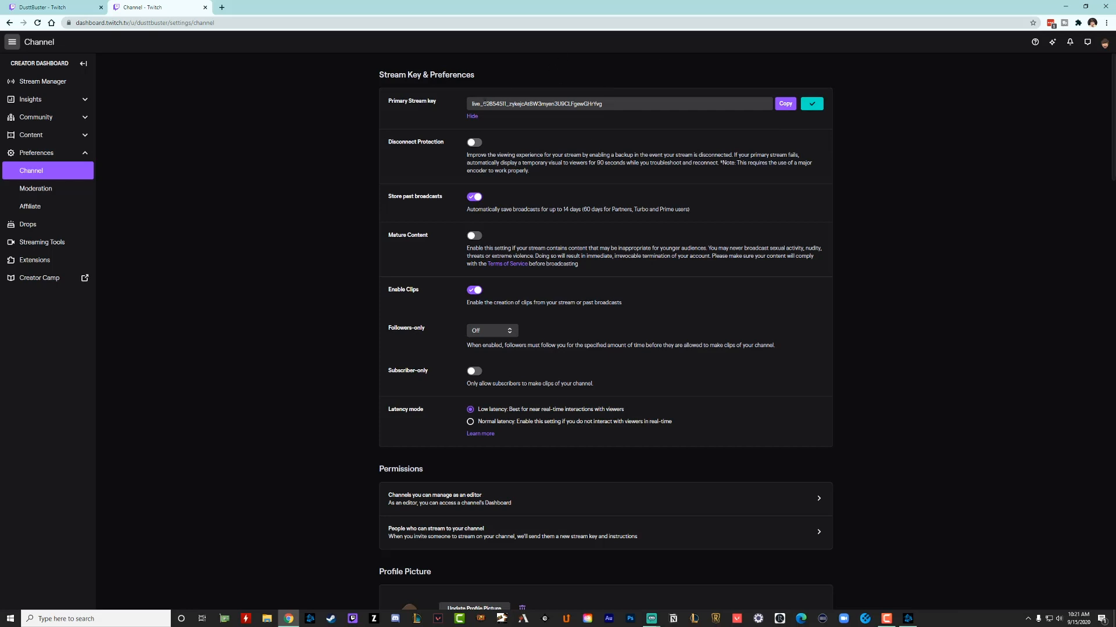
{"action": "left_click", "coordinate": [473, 116]}
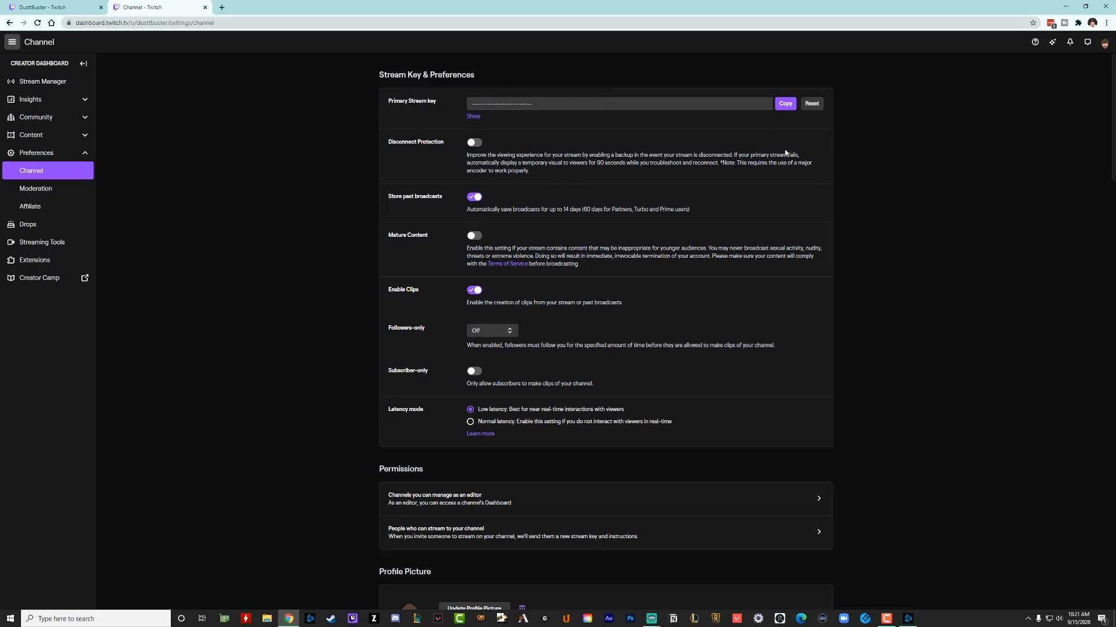
{"action": "left_click", "coordinate": [816, 107]}
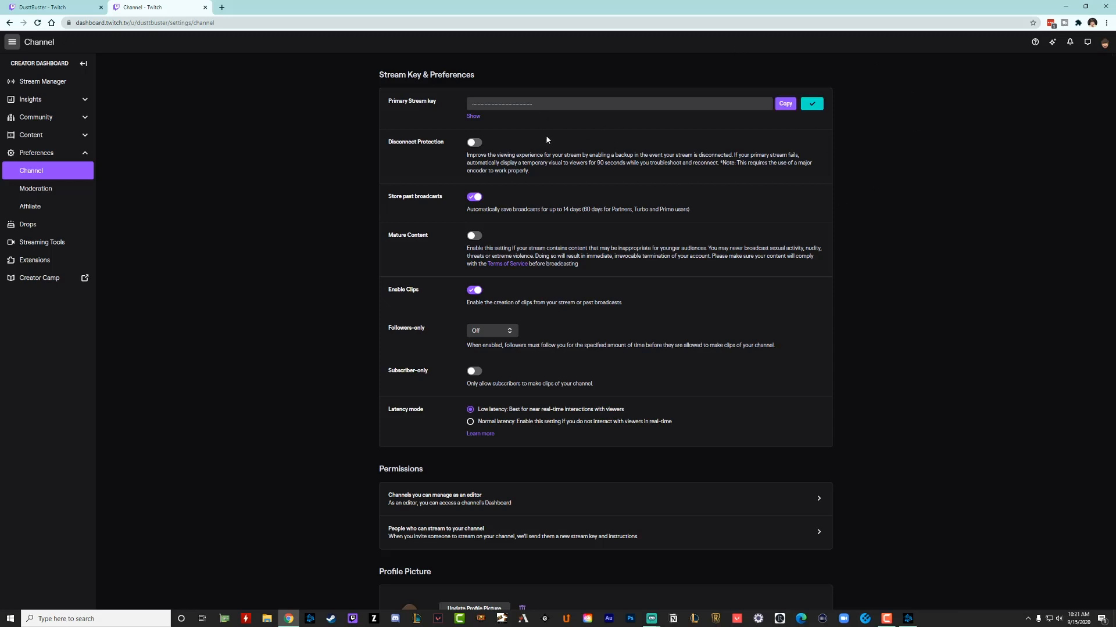
{"action": "left_click", "coordinate": [786, 108]}
Back in Streamlabs OBS, set up streaming to a custom ingest with Twitch as the service and paste the stream key.
{"action": "mouse_move", "coordinate": [640, 616]}
{"action": "left_click", "coordinate": [623, 578]}
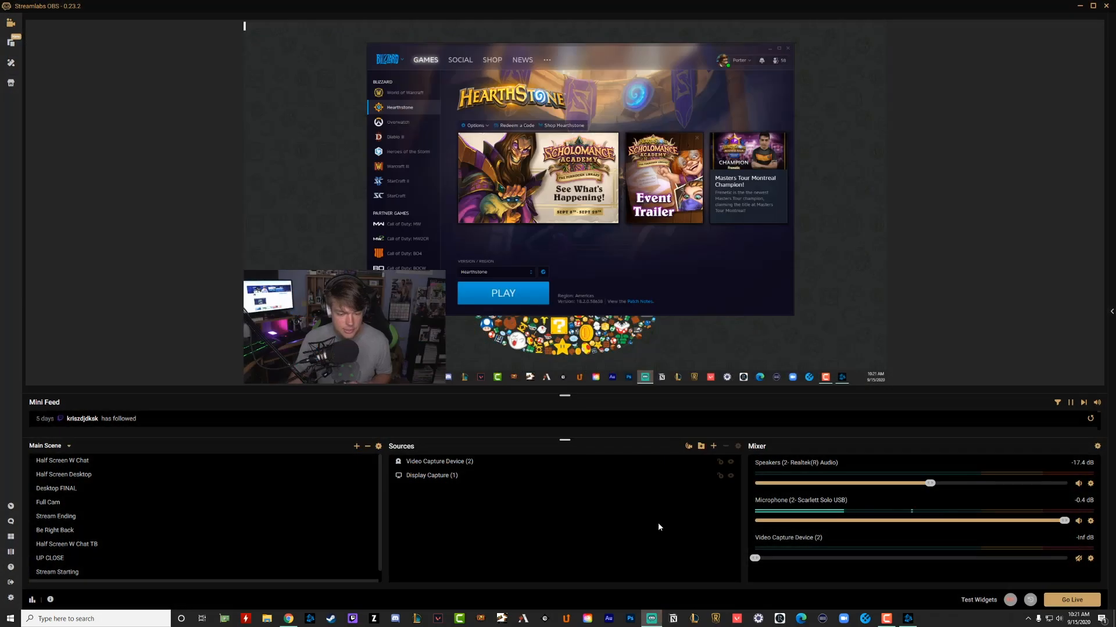
{"action": "left_click", "coordinate": [11, 597]}
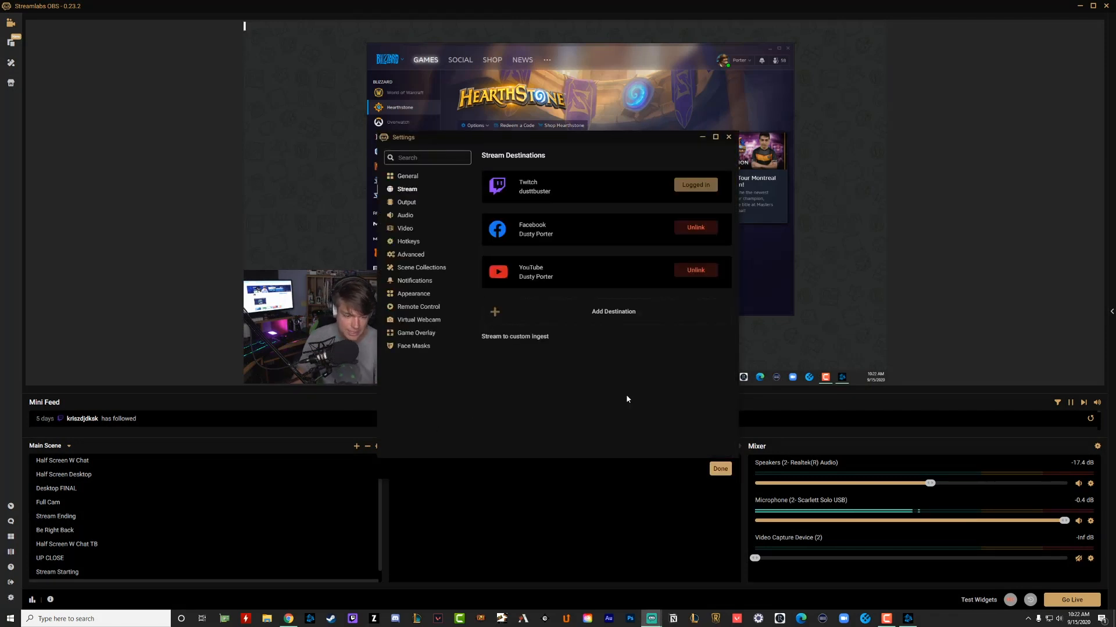
{"action": "left_click", "coordinate": [525, 338]}
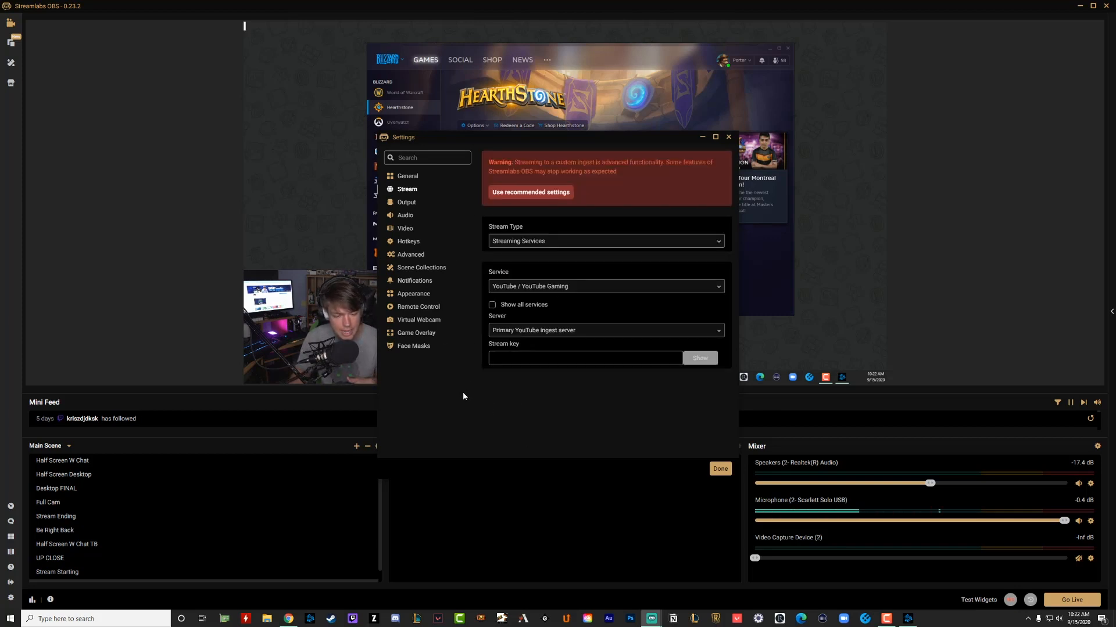
{"action": "left_click", "coordinate": [525, 292]}
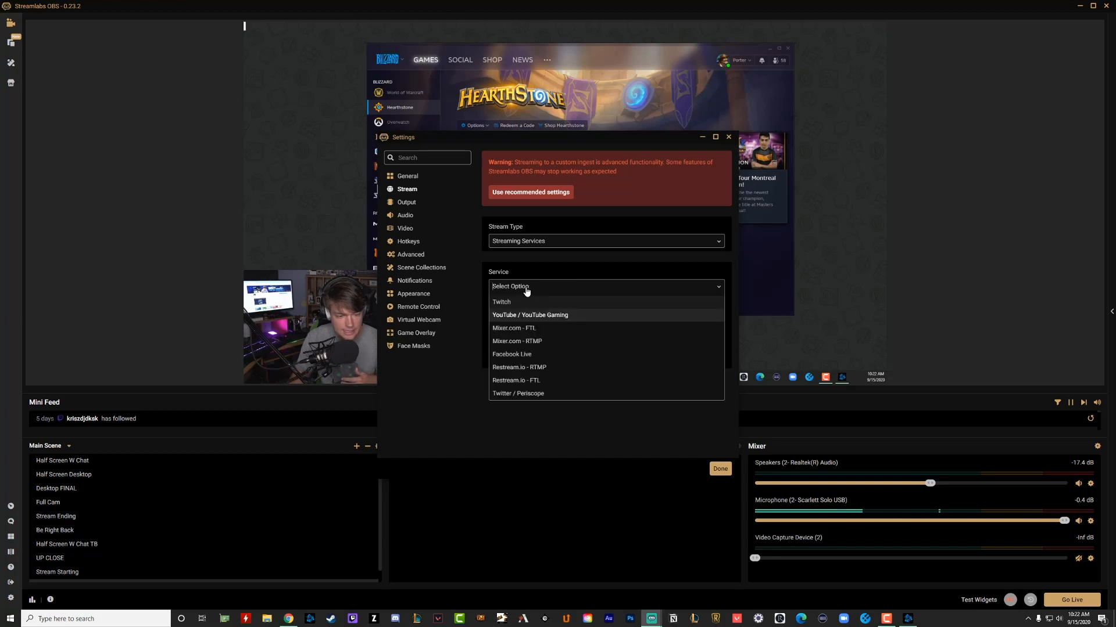
{"action": "left_click", "coordinate": [515, 302]}
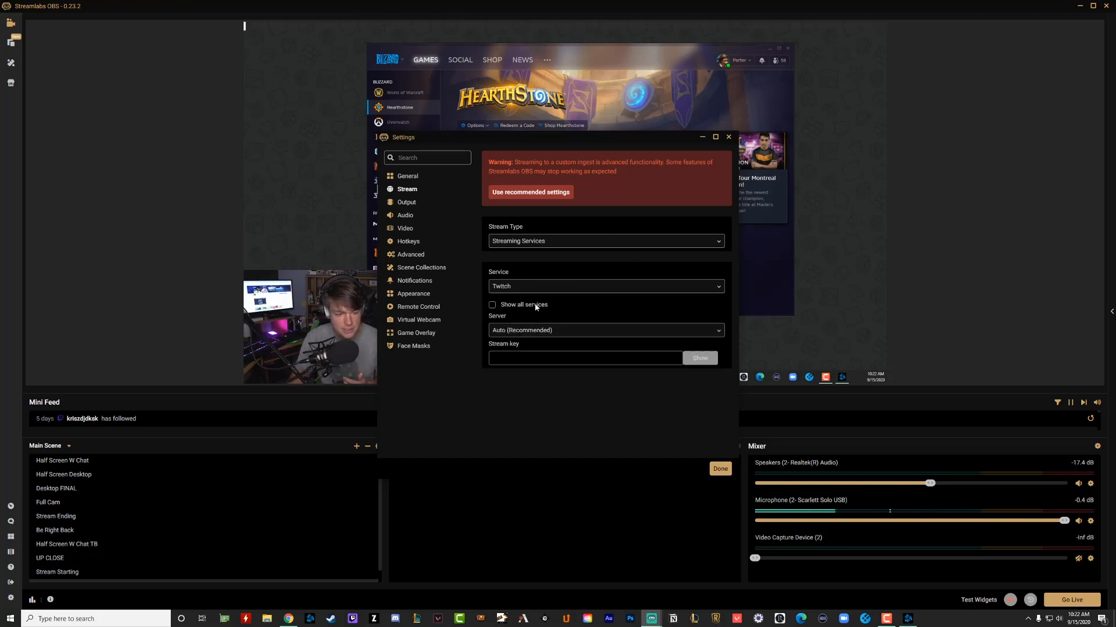
{"action": "left_click", "coordinate": [539, 358]}
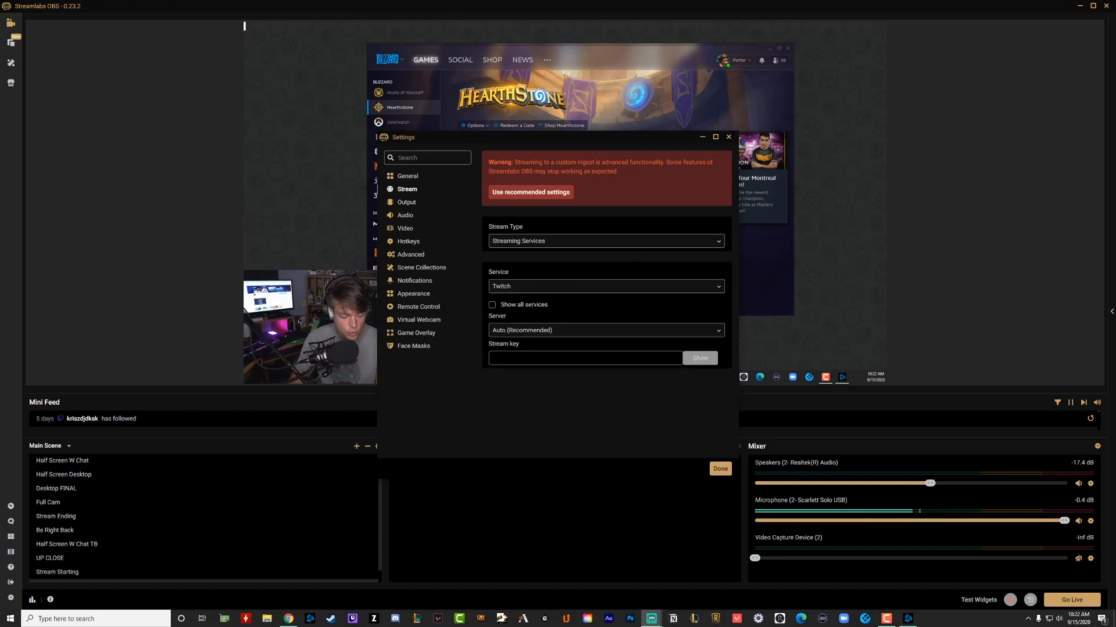
{"action": "key", "text": "ctrl+v"}
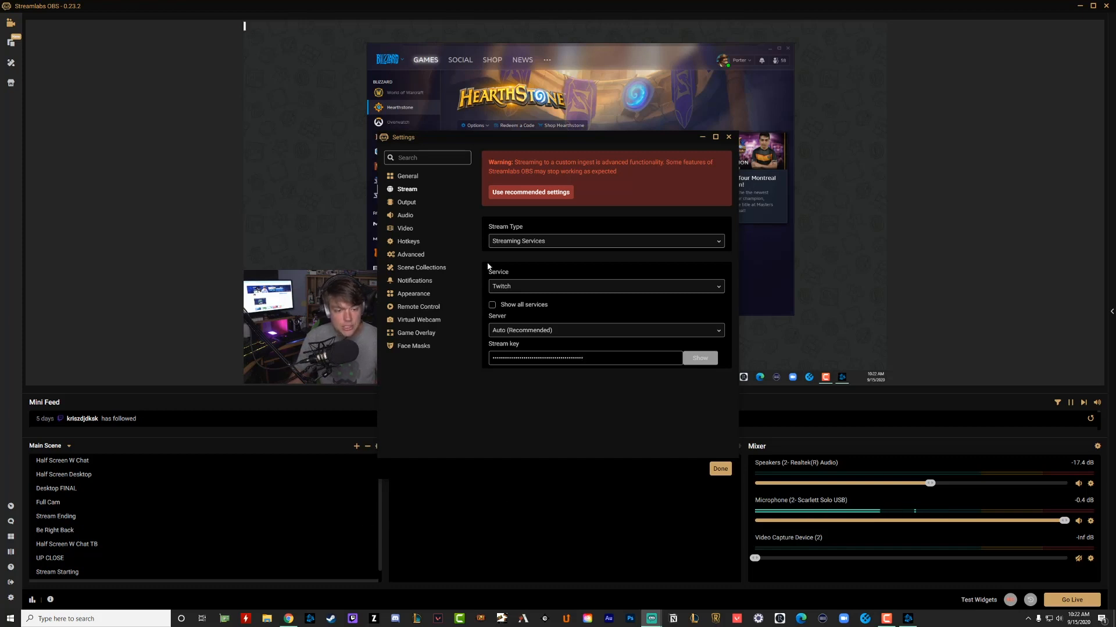
Try the recommended stream settings, return to the custom ingest with Twitch as the service, and finish the settings.
{"action": "left_click", "coordinate": [527, 192]}
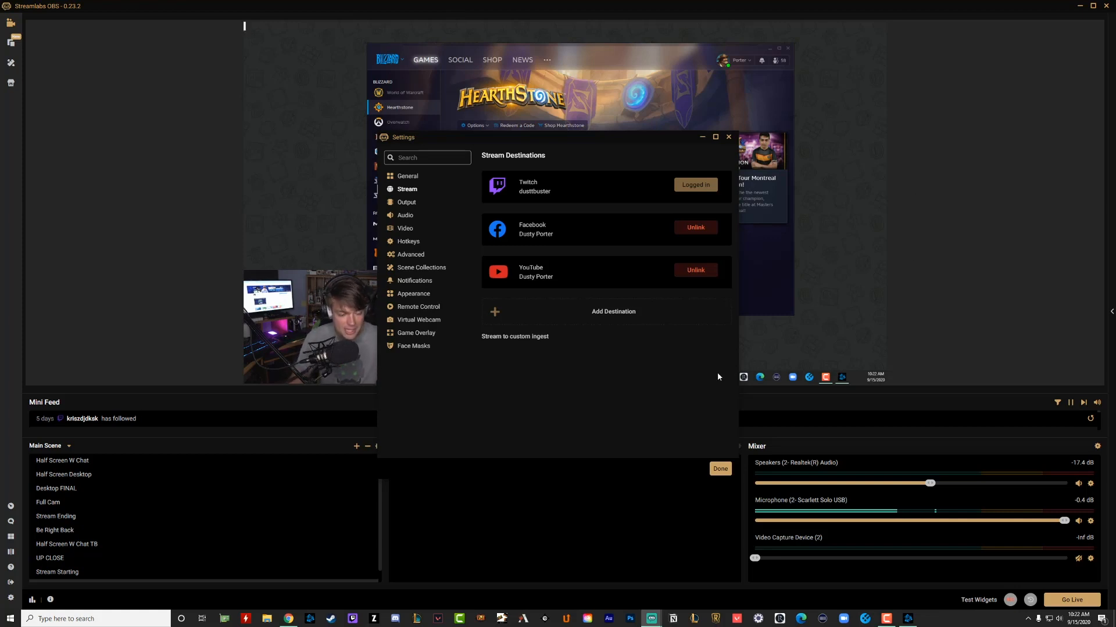
{"action": "left_click", "coordinate": [520, 339]}
{"action": "left_click", "coordinate": [519, 293]}
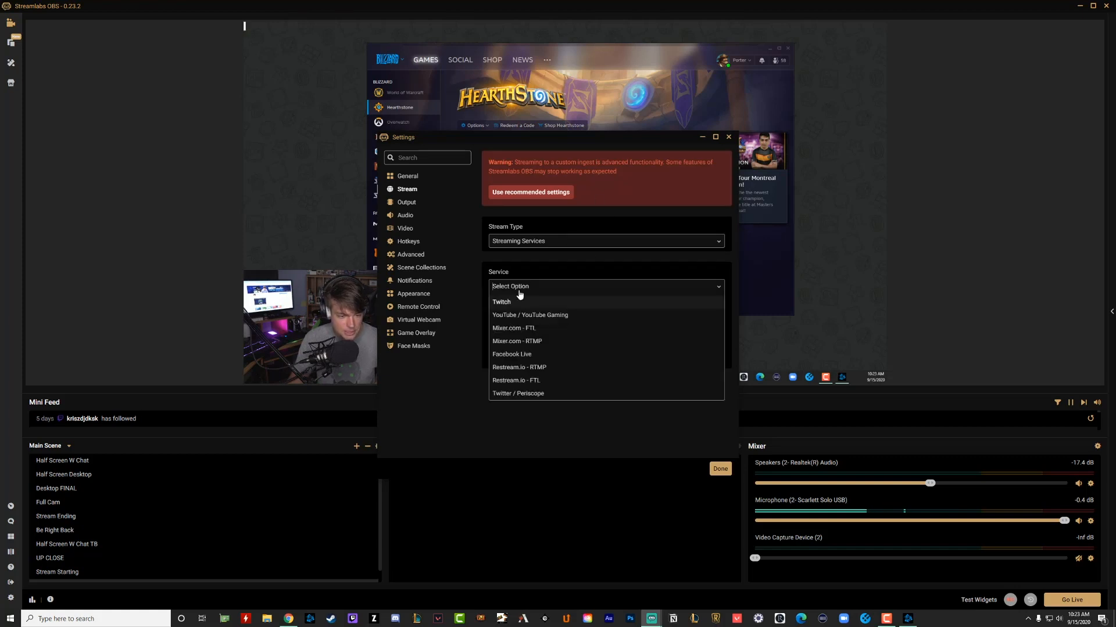
{"action": "left_click", "coordinate": [519, 302]}
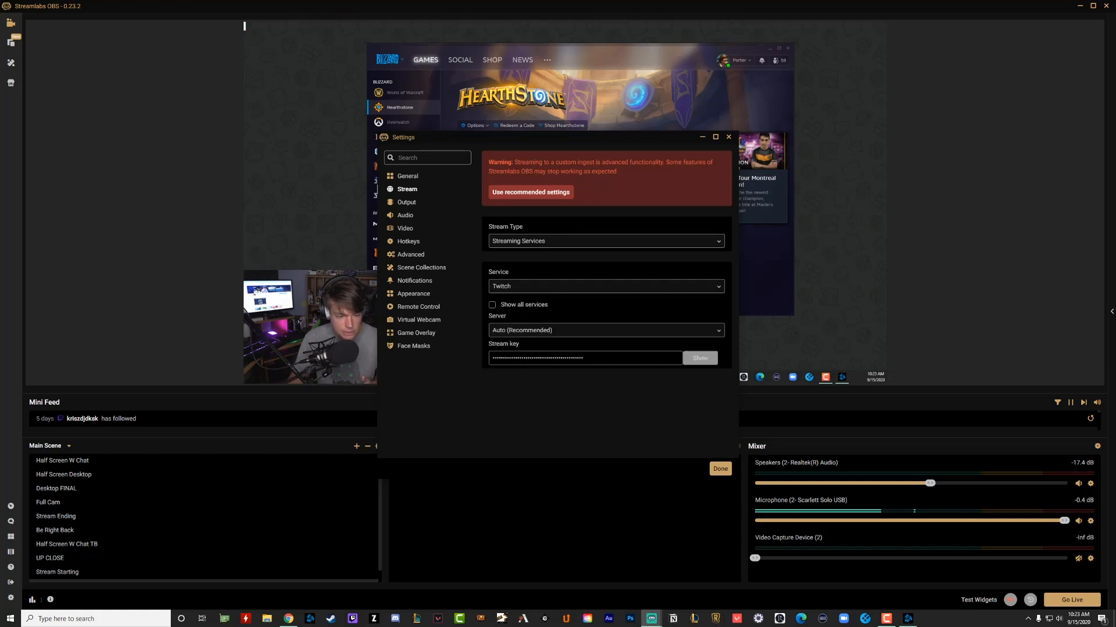
{"action": "left_click", "coordinate": [720, 469]}
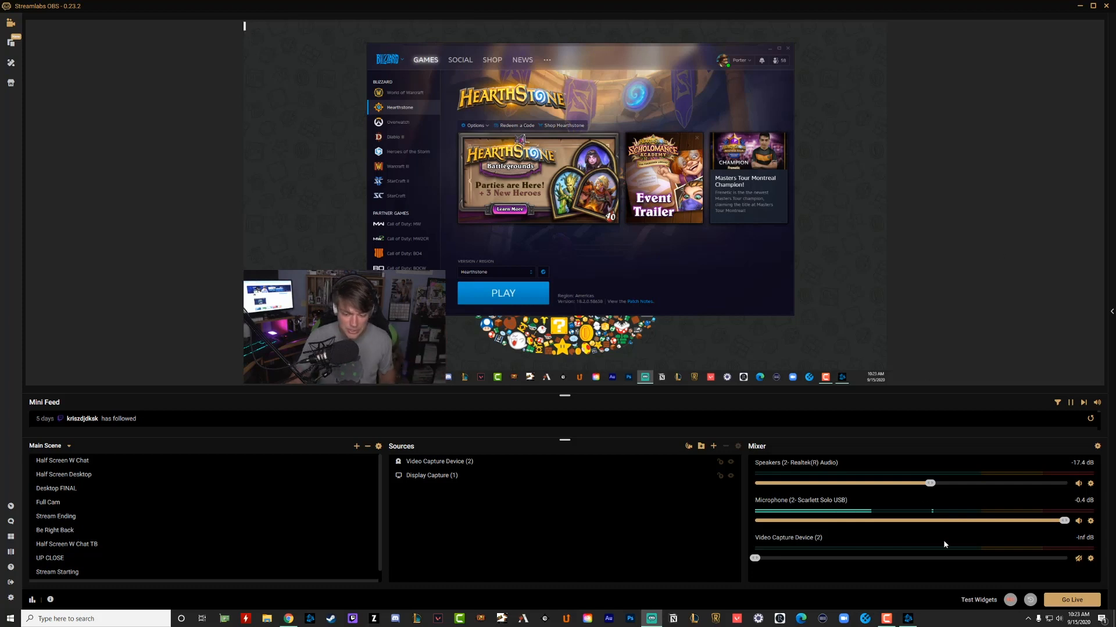
Prepare to go live with the title "Clever Title Stream Goes Here" and Hearthstone as the game.
{"action": "left_click", "coordinate": [1072, 600]}
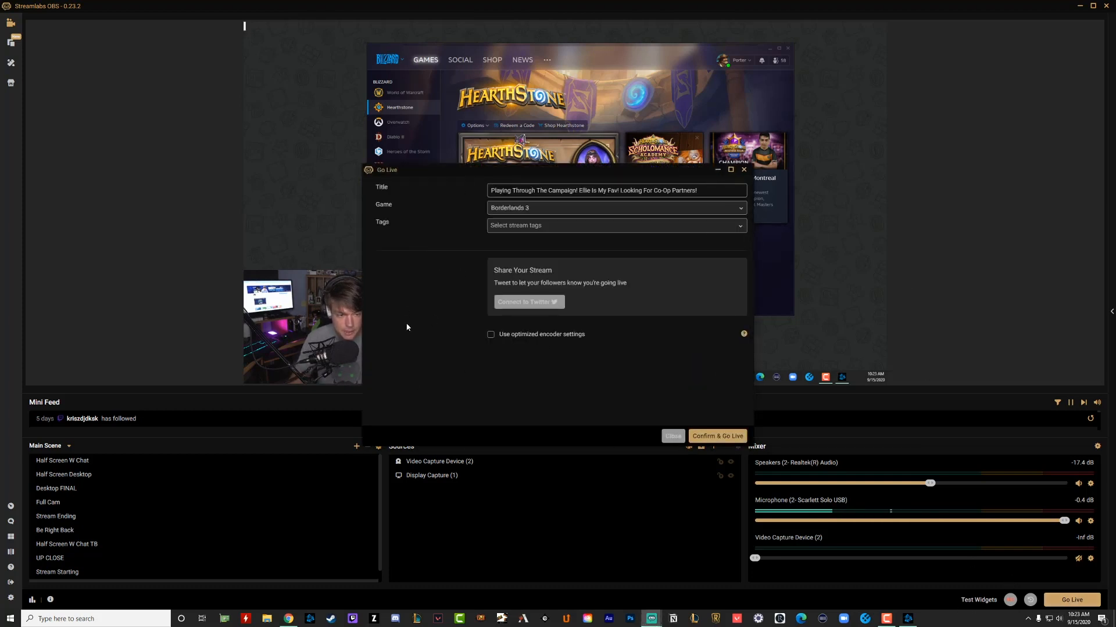
{"action": "left_click_drag", "start_coordinate": [489, 190], "coordinate": [700, 190]}
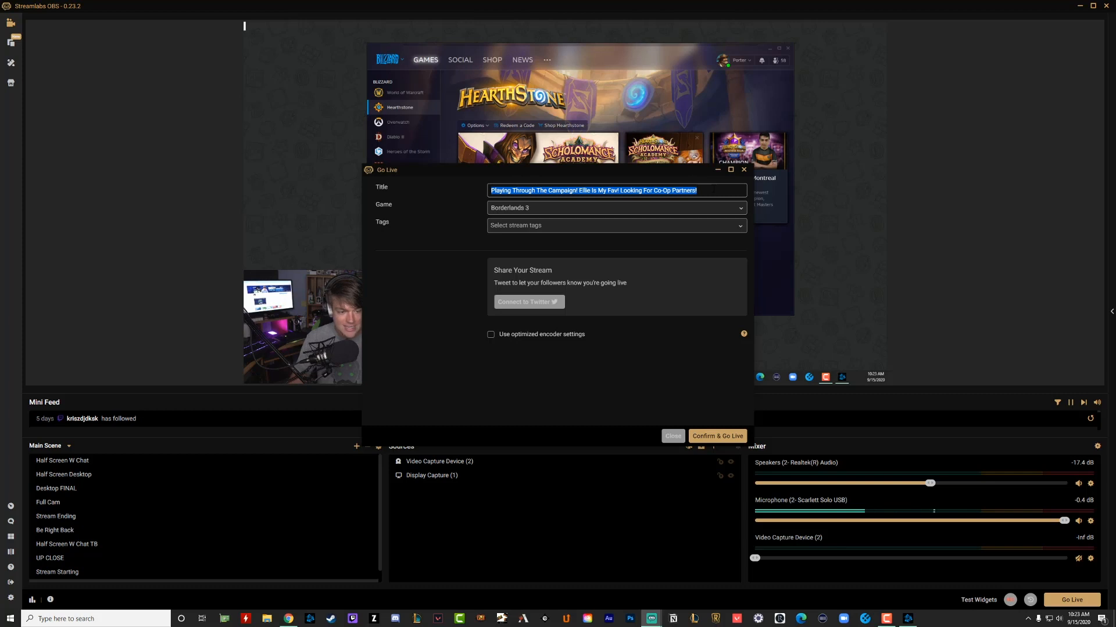
{"action": "key", "text": "ctrl+v"}
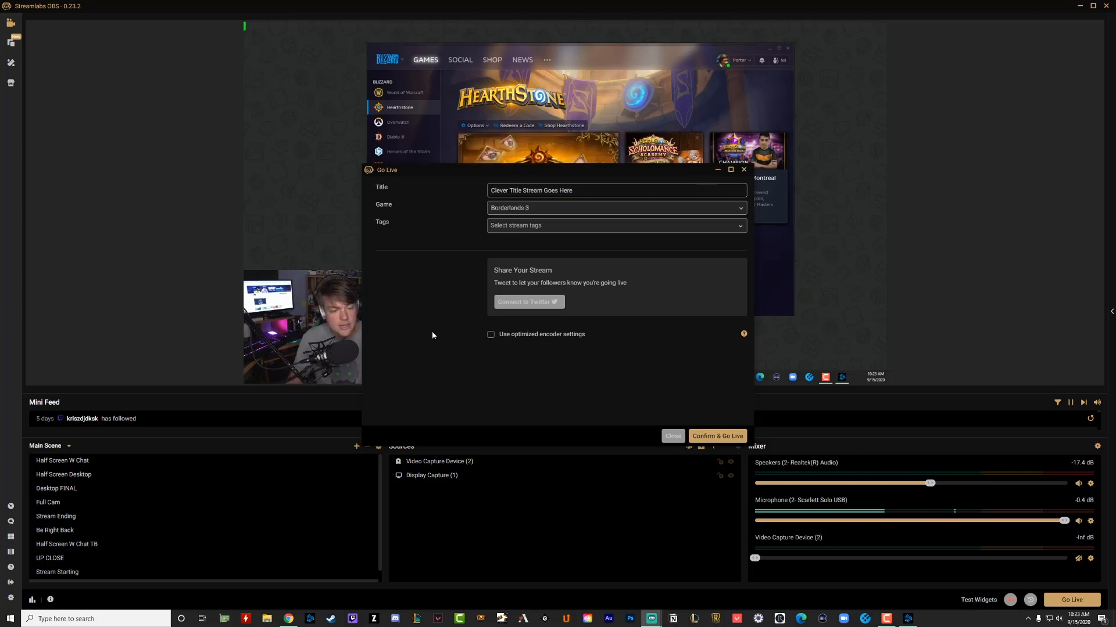
{"action": "left_click", "coordinate": [520, 209]}
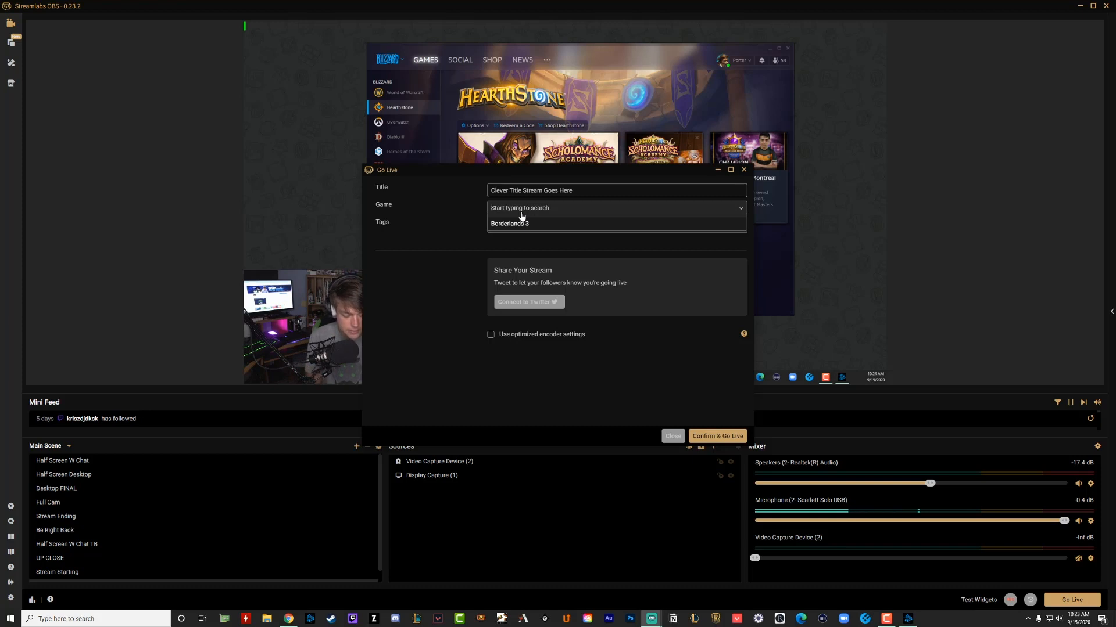
{"action": "type", "text": "Hearthst"}
{"action": "left_click", "coordinate": [504, 227]}
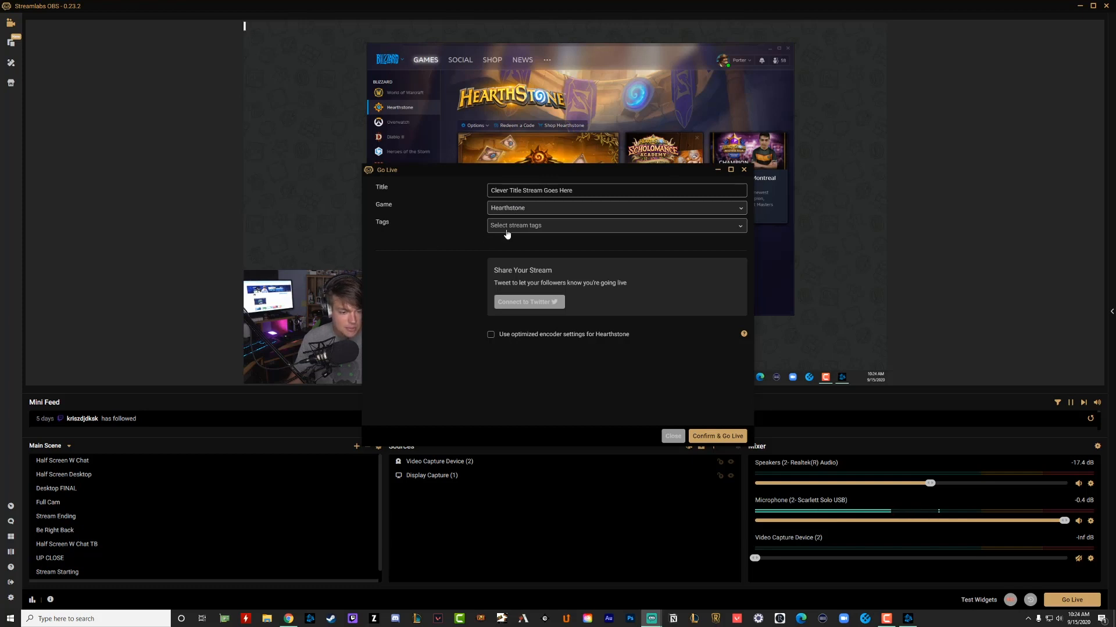
Examine the stream tags and their descriptions available for the broadcast, without choosing any.
{"action": "left_click", "coordinate": [528, 227]}
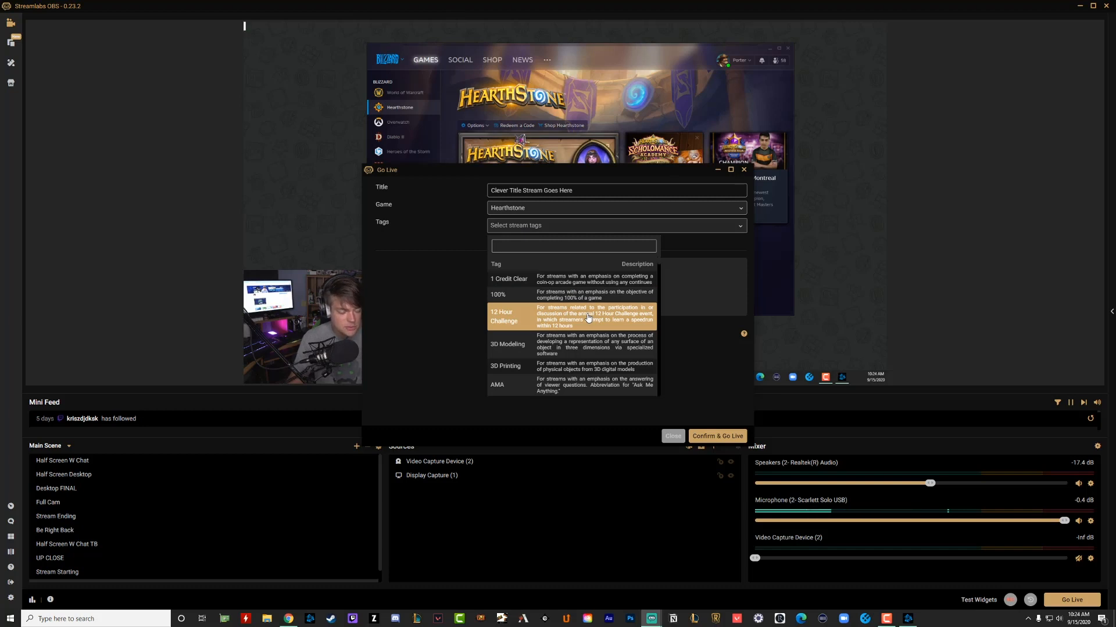
{"action": "scroll", "coordinate": [589, 318], "scroll_direction": "down", "scroll_amount": 1}
{"action": "scroll", "coordinate": [588, 317], "scroll_direction": "up", "scroll_amount": 1}
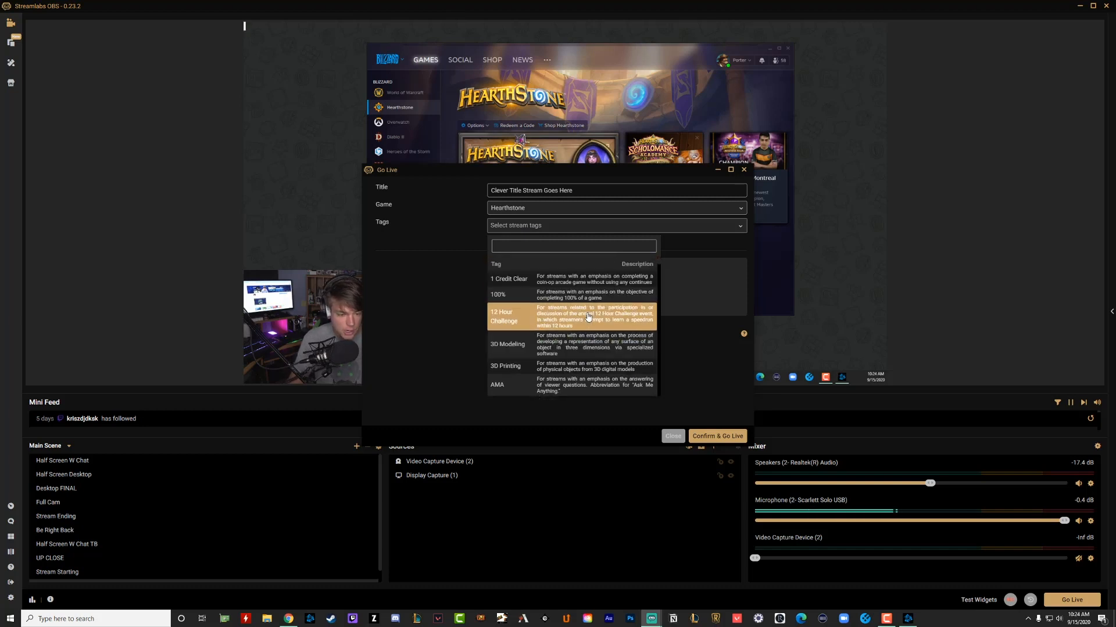
{"action": "scroll", "coordinate": [598, 310], "scroll_direction": "down", "scroll_amount": 2}
{"action": "scroll", "coordinate": [604, 307], "scroll_direction": "down", "scroll_amount": 4}
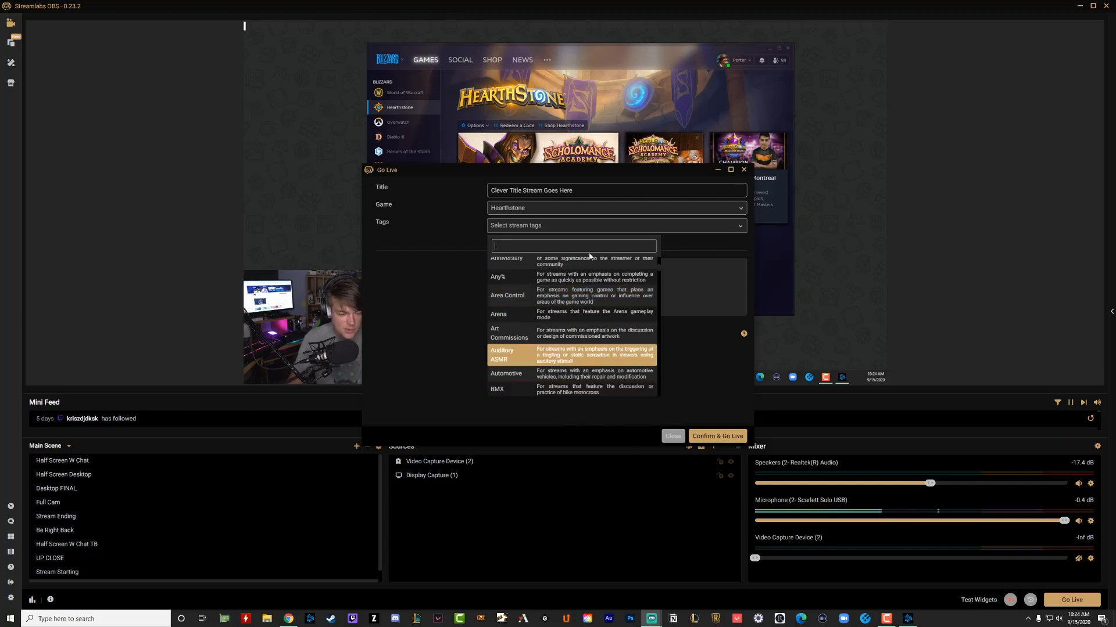
{"action": "scroll", "coordinate": [525, 319], "scroll_direction": "up", "scroll_amount": 6}
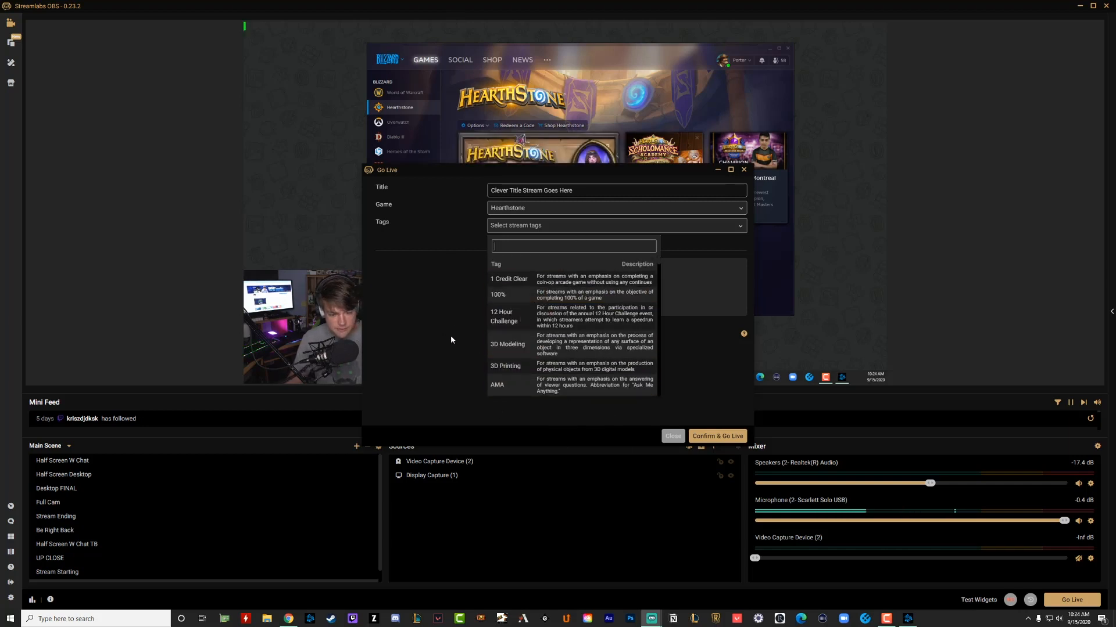
{"action": "left_click", "coordinate": [448, 302]}
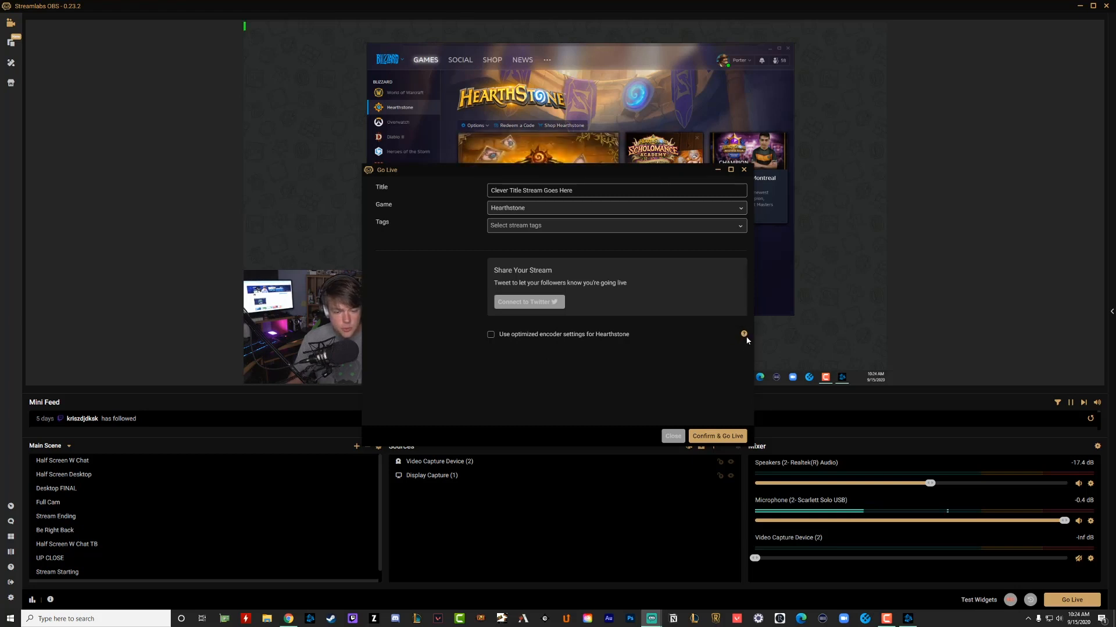
Confirm the stream details to go live, and watch the broadcast on the refreshed Twitch channel page in the browser.
{"action": "mouse_move", "coordinate": [744, 335]}
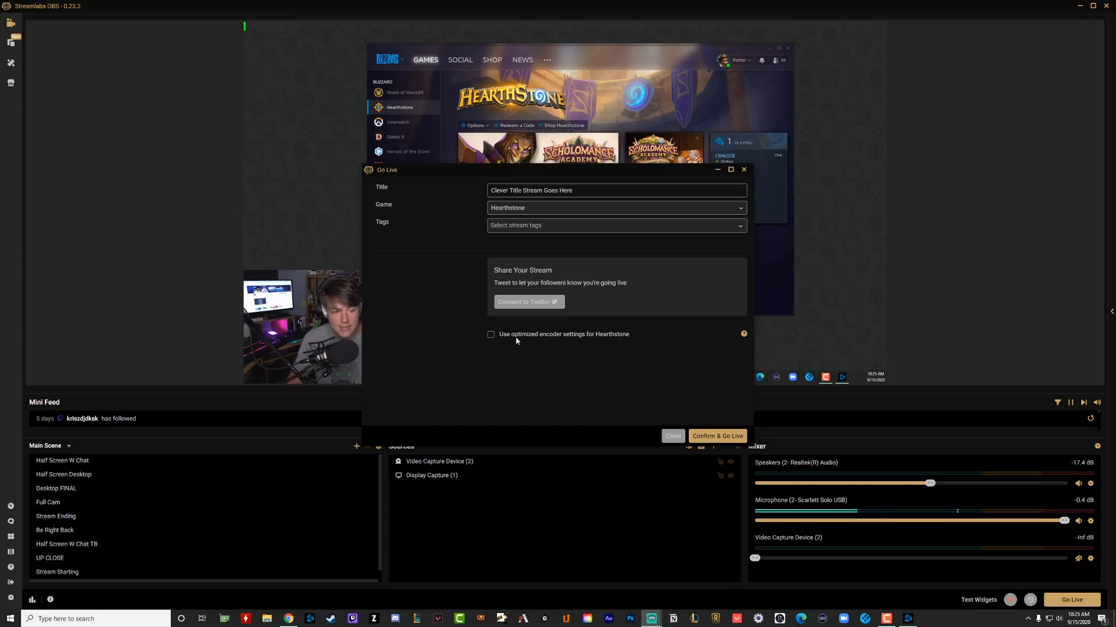
{"action": "left_click", "coordinate": [710, 437]}
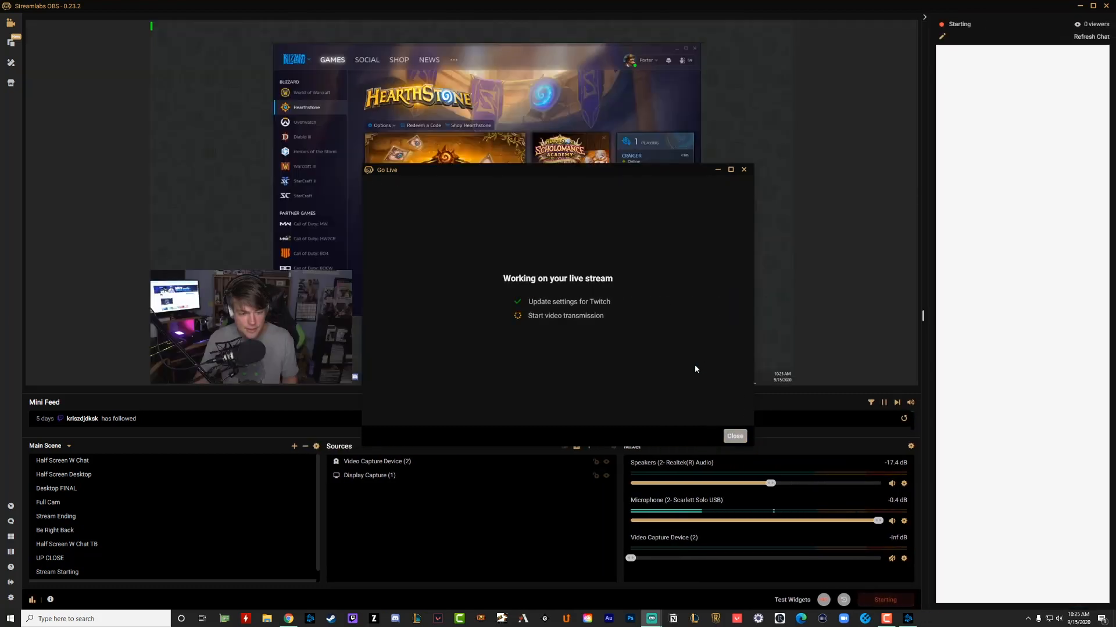
{"action": "left_click", "coordinate": [288, 619]}
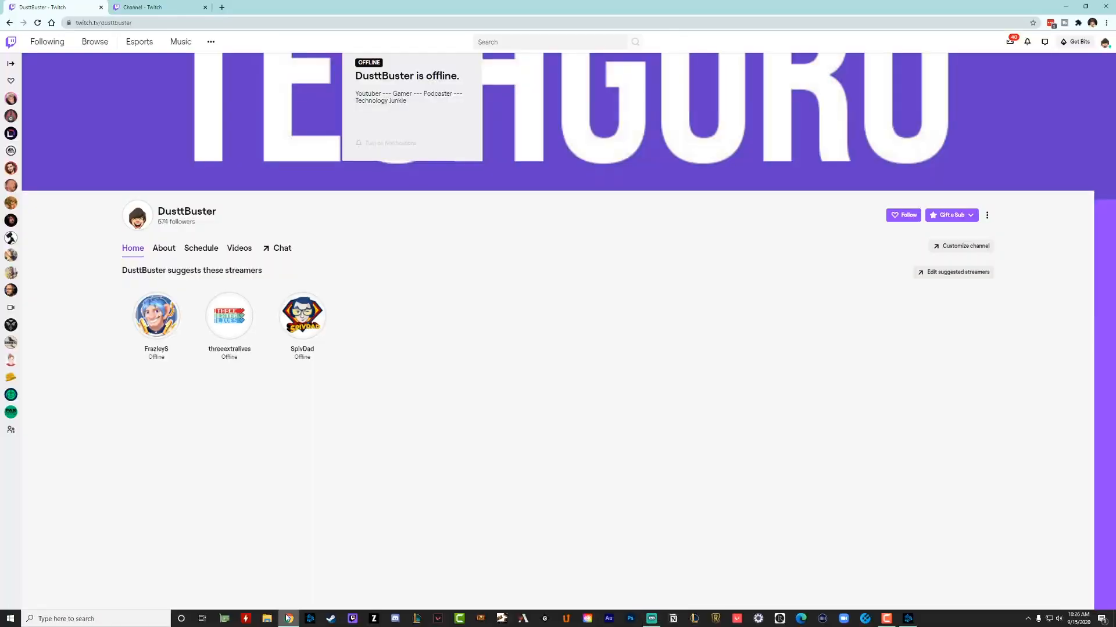
{"action": "left_click", "coordinate": [38, 24]}
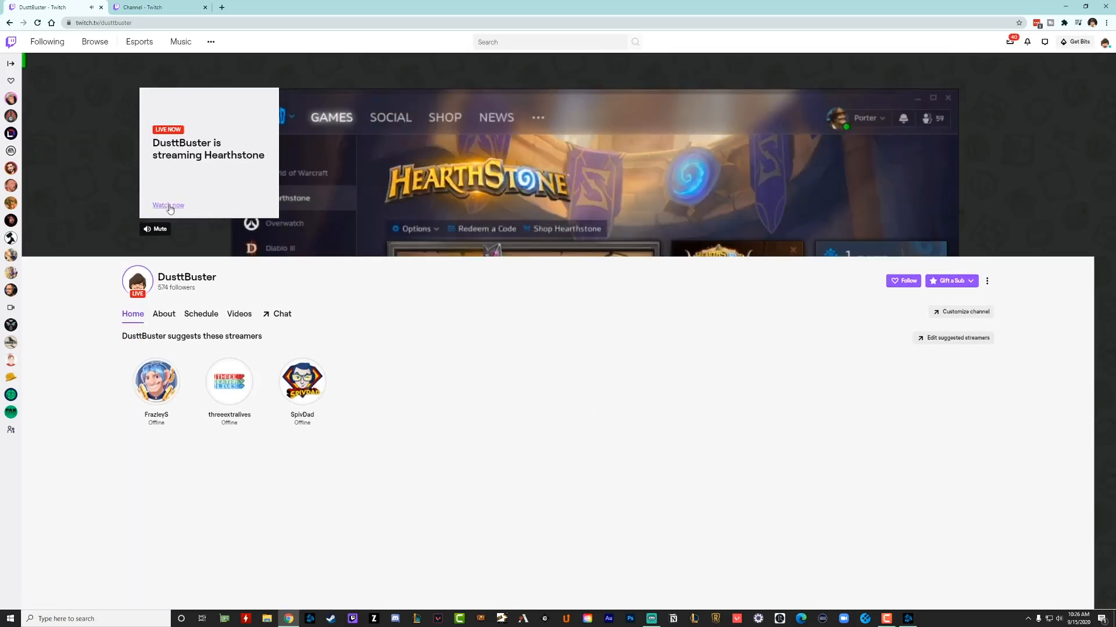
{"action": "left_click", "coordinate": [169, 205]}
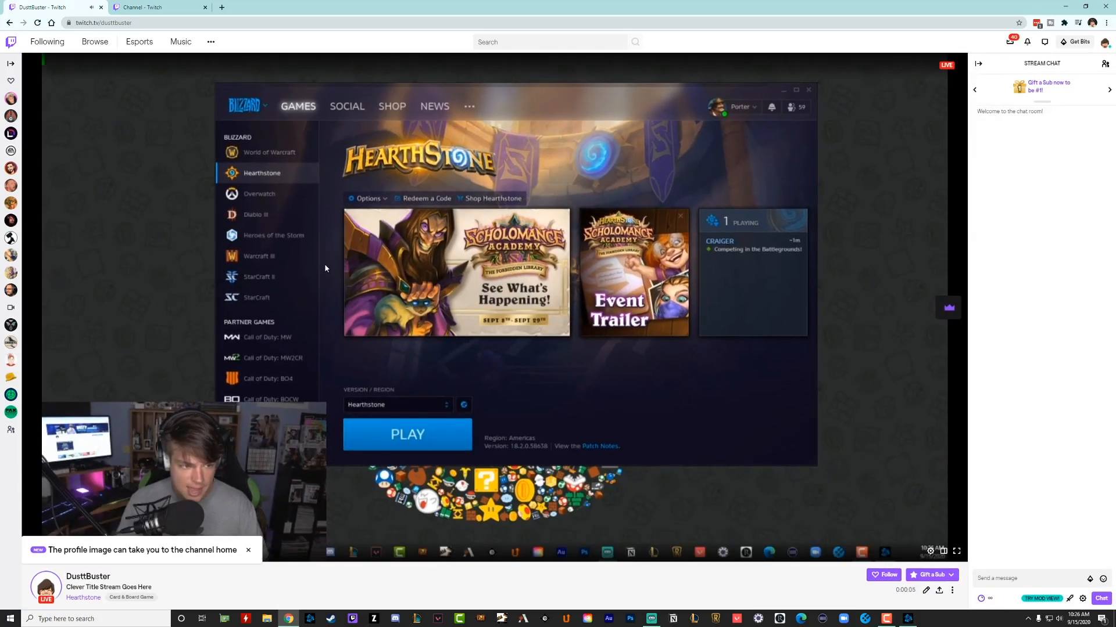
End the live stream in Streamlabs OBS and check the Twitch channel page in the browser.
{"action": "left_click", "coordinate": [652, 621]}
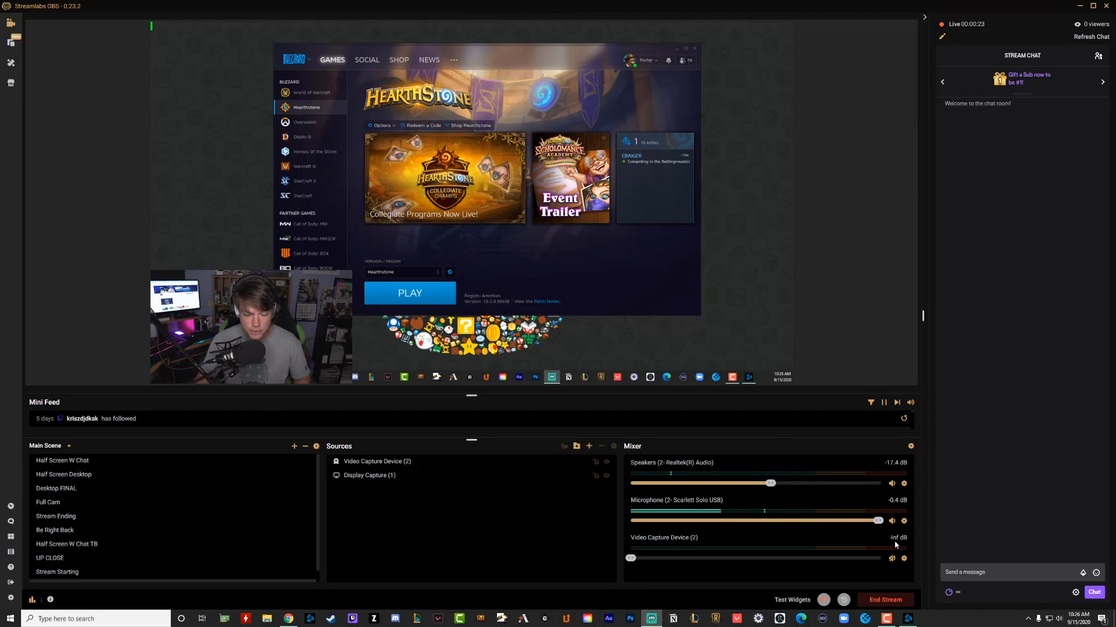
{"action": "left_click", "coordinate": [885, 599]}
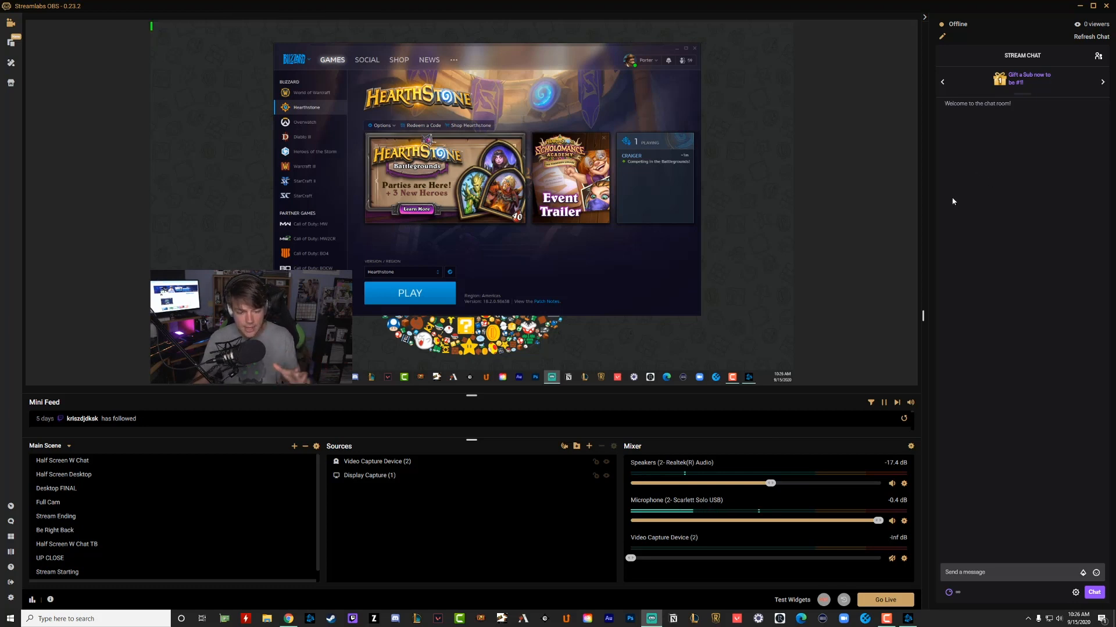
{"action": "left_click", "coordinate": [289, 619]}
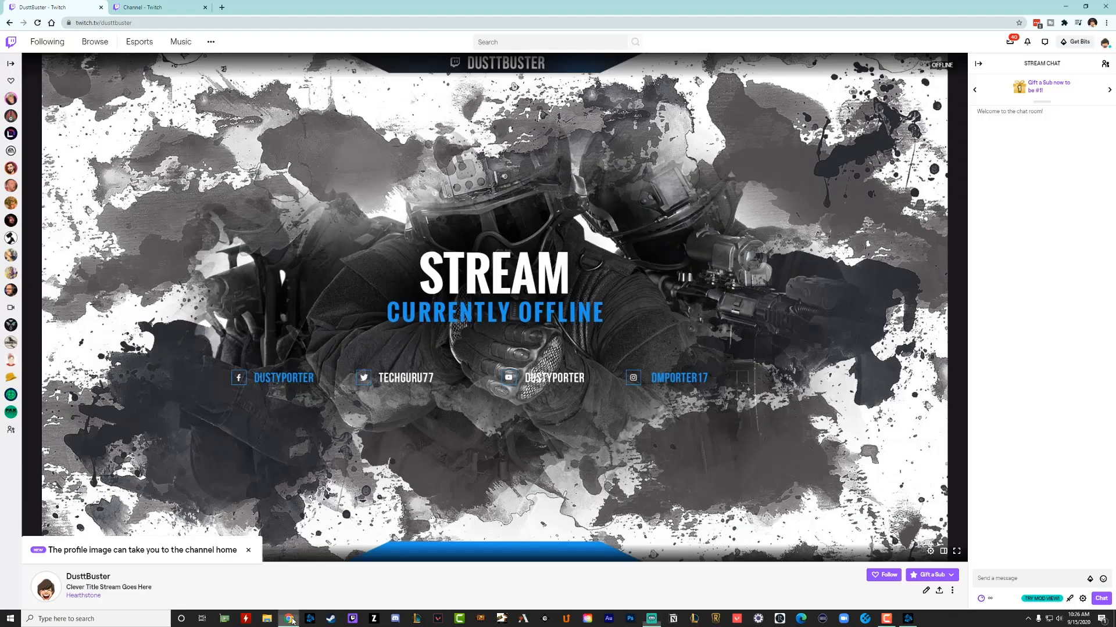
Check the Twitch channel preferences, examine the about section and info panels on the channel page, and reload that page.
{"action": "left_click", "coordinate": [143, 7]}
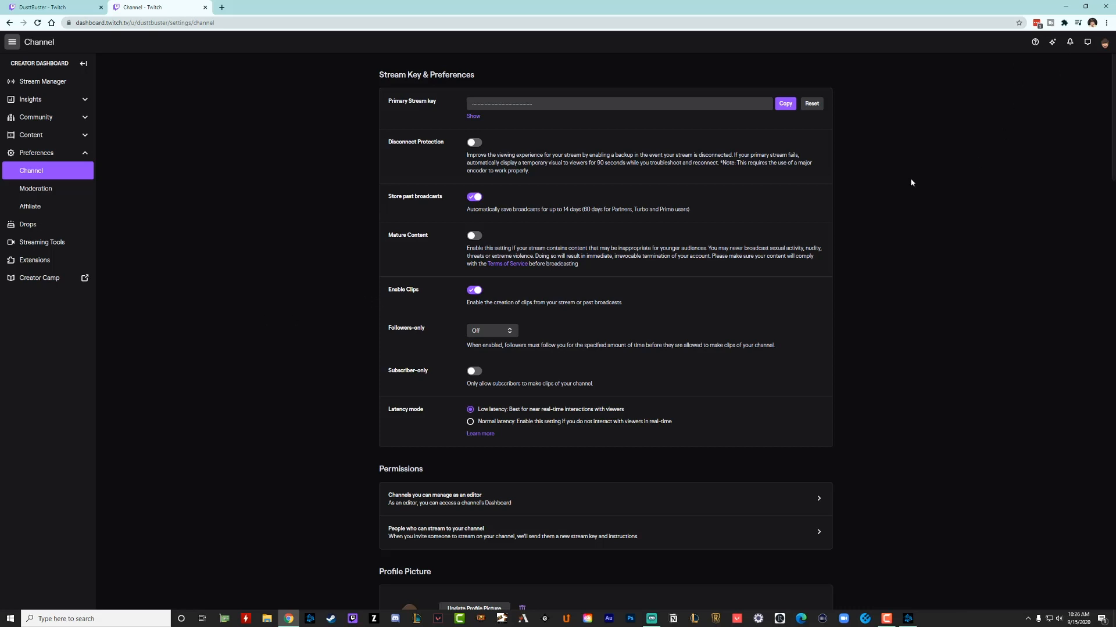
{"action": "left_click", "coordinate": [44, 7]}
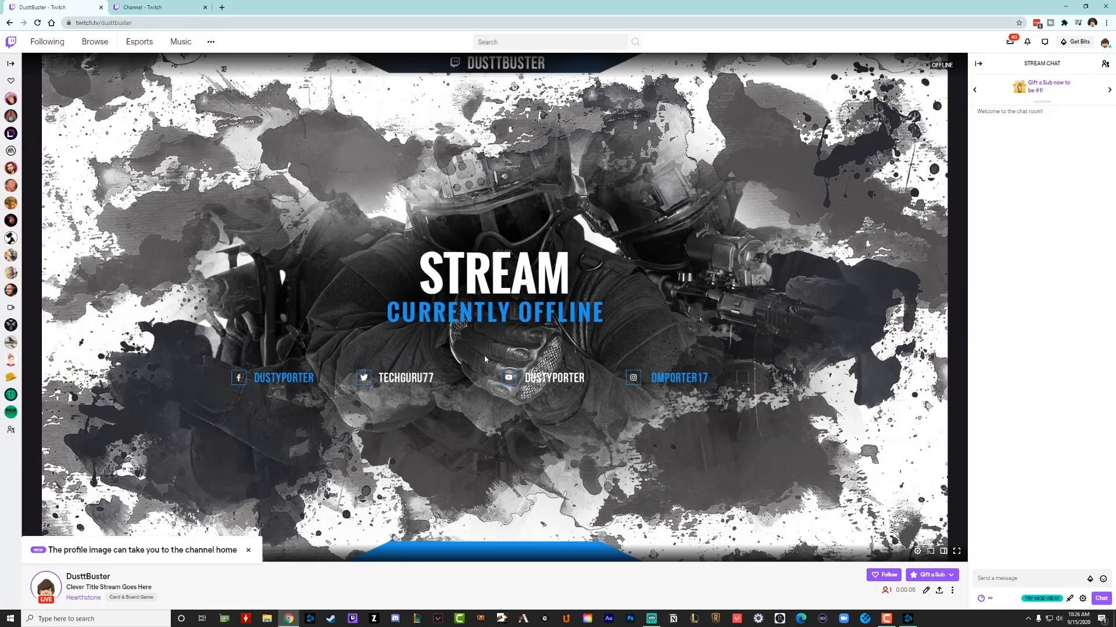
{"action": "scroll", "coordinate": [342, 247], "scroll_direction": "down", "scroll_amount": 3}
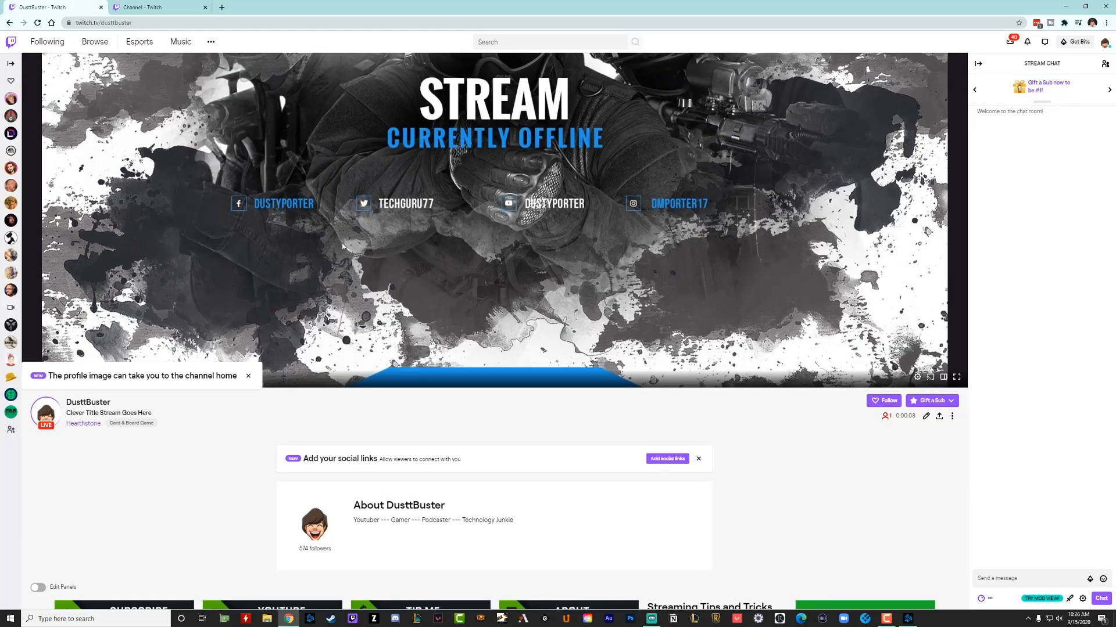
{"action": "scroll", "coordinate": [338, 261], "scroll_direction": "down", "scroll_amount": 5}
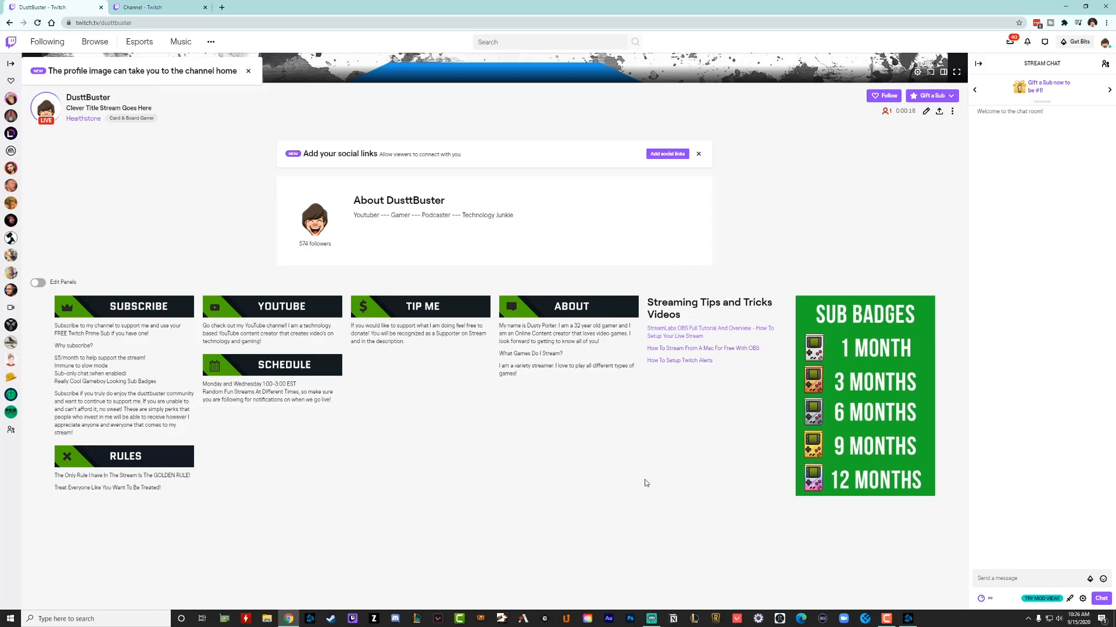
{"action": "scroll", "coordinate": [581, 517], "scroll_direction": "up", "scroll_amount": 2}
{"action": "scroll", "coordinate": [409, 349], "scroll_direction": "down", "scroll_amount": 3}
{"action": "scroll", "coordinate": [436, 383], "scroll_direction": "up", "scroll_amount": 8}
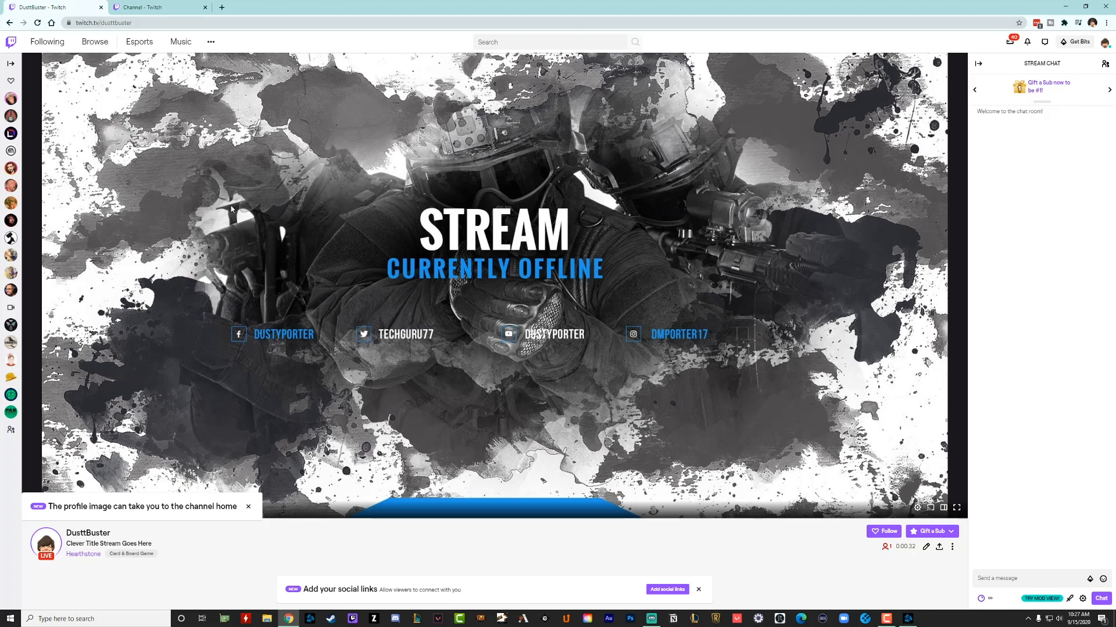
{"action": "left_click", "coordinate": [37, 23]}
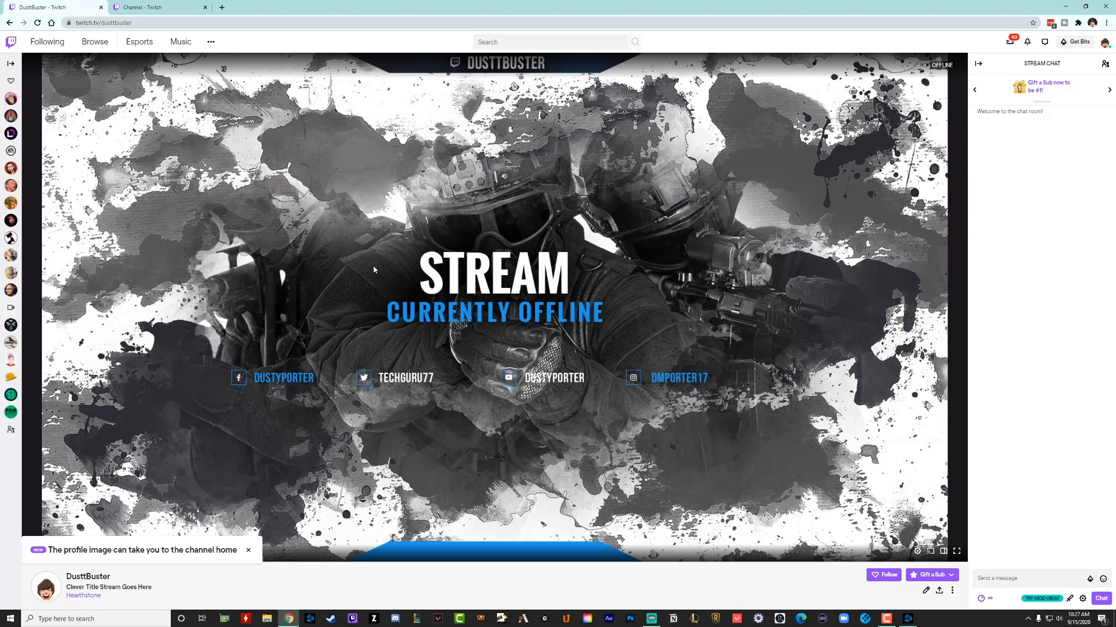
Return to Streamlabs OBS and preview the Half Screen Desktop and Full Cam scenes.
{"action": "left_click", "coordinate": [1064, 6]}
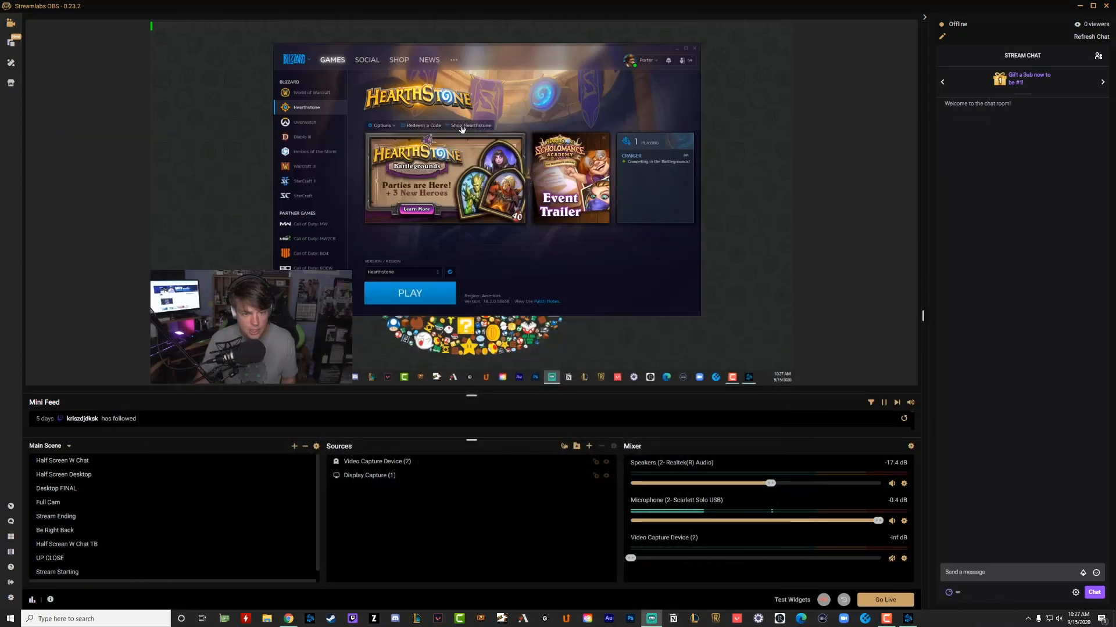
{"action": "left_click", "coordinate": [68, 475]}
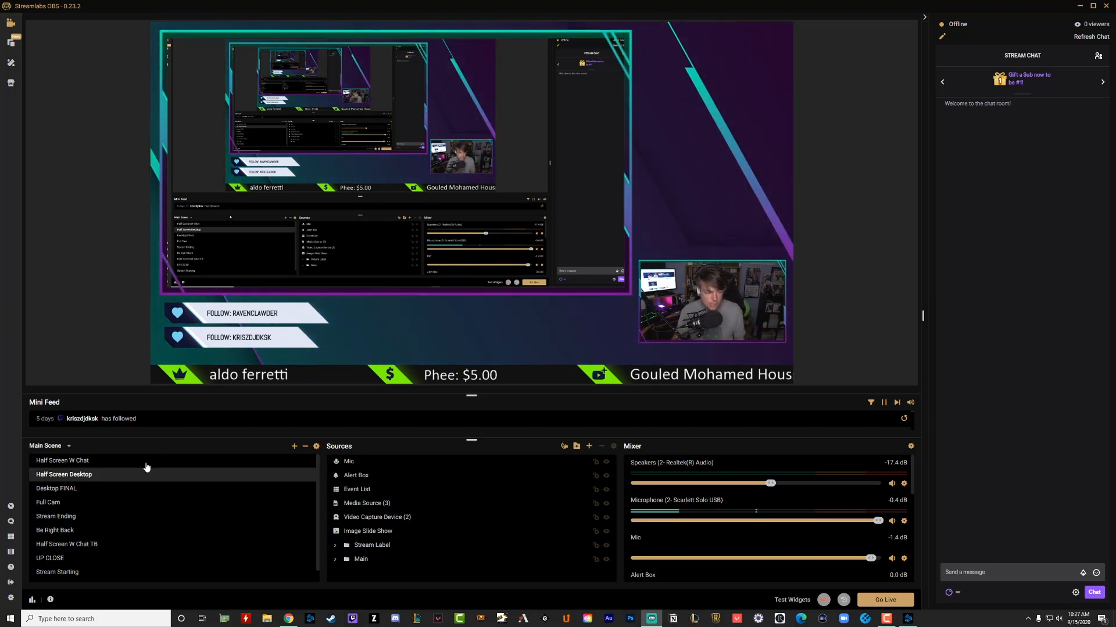
{"action": "left_click", "coordinate": [70, 503]}
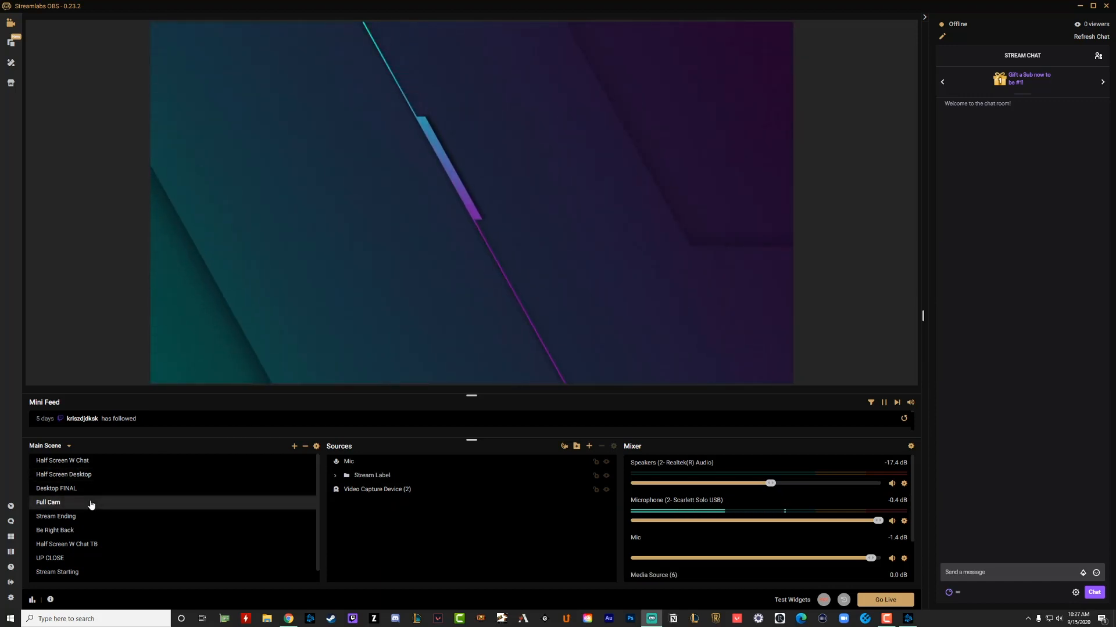